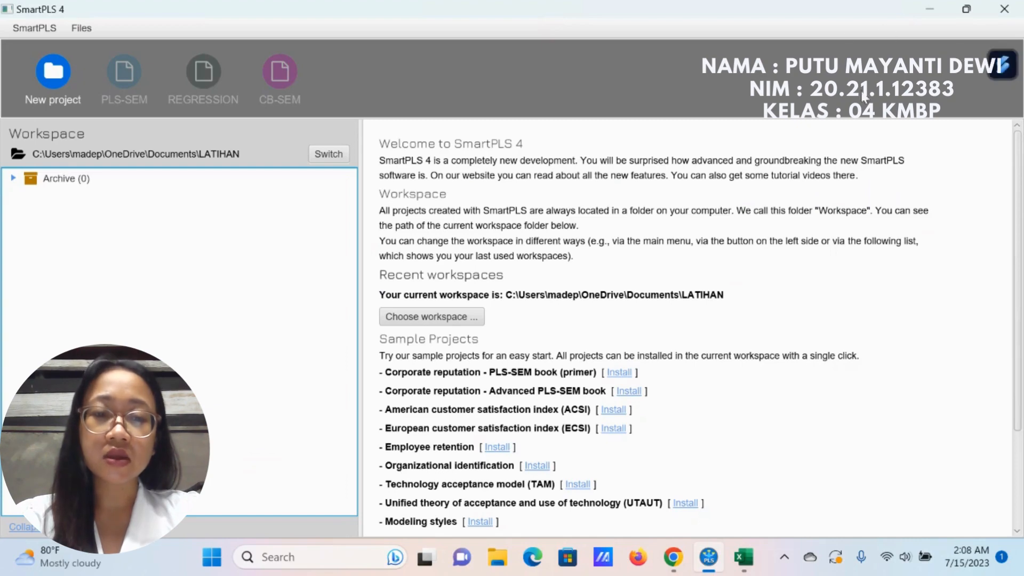
Step: Switch to Excel and copy the indicator headers and all responses from X1.1 through Y1.5 into a new blank workbook at A1
{"action": "left_click", "coordinate": [762, 558]}
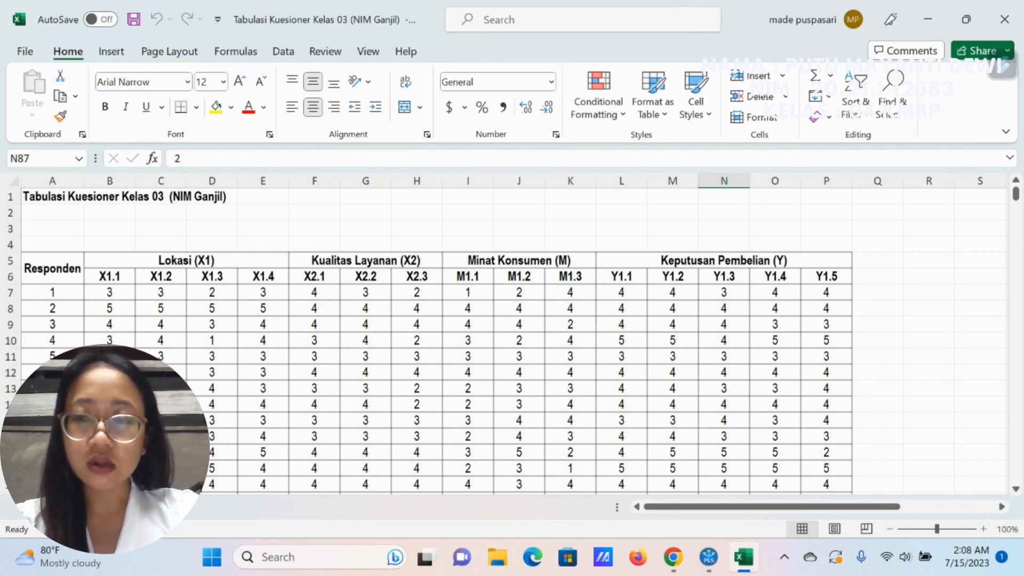
{"action": "left_click_drag", "start_coordinate": [117, 278], "coordinate": [839, 453]}
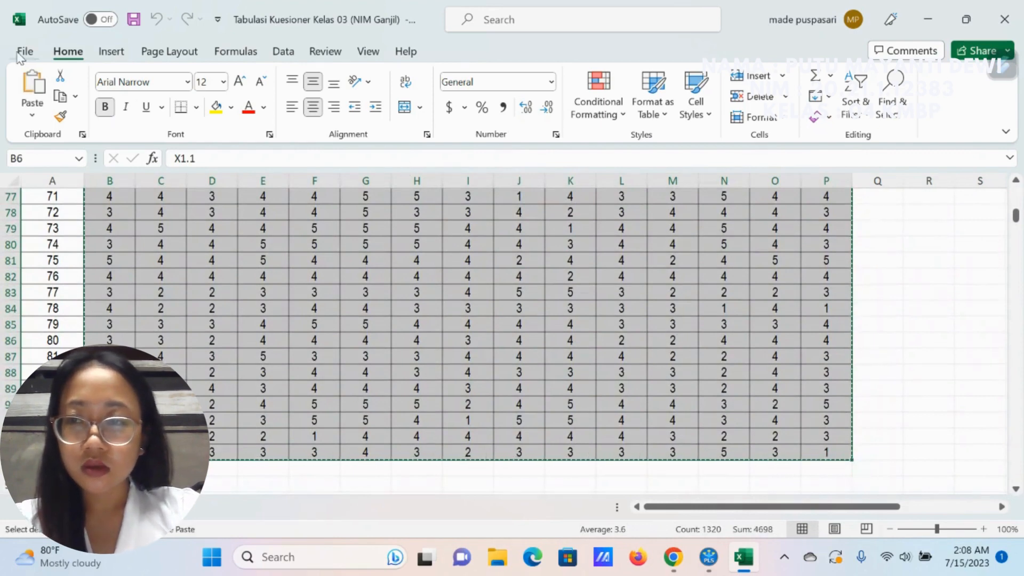
{"action": "left_click", "coordinate": [22, 52]}
{"action": "left_click", "coordinate": [48, 267]}
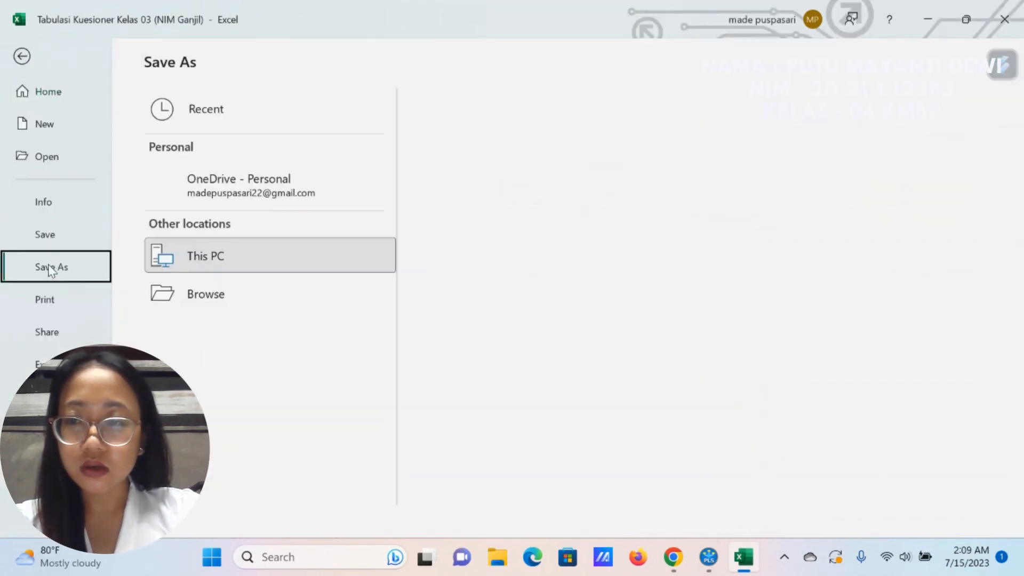
{"action": "left_click", "coordinate": [56, 132]}
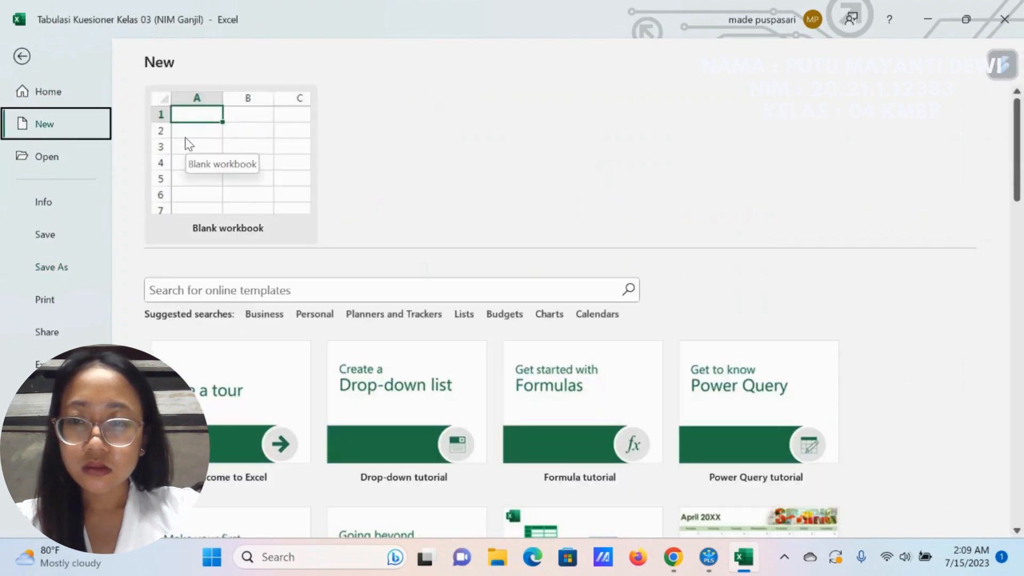
{"action": "left_click", "coordinate": [184, 136]}
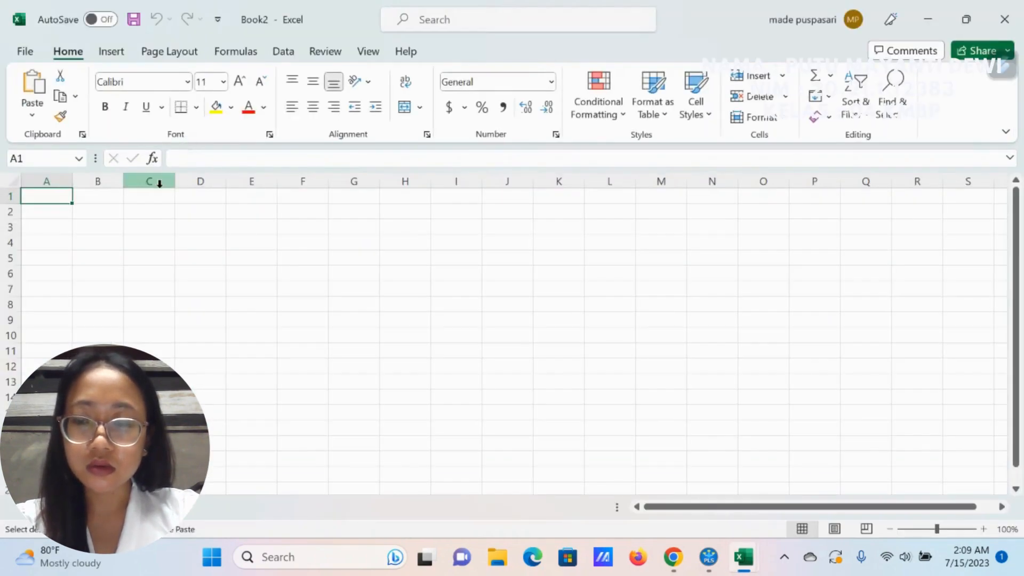
{"action": "key", "text": "ctrl+v"}
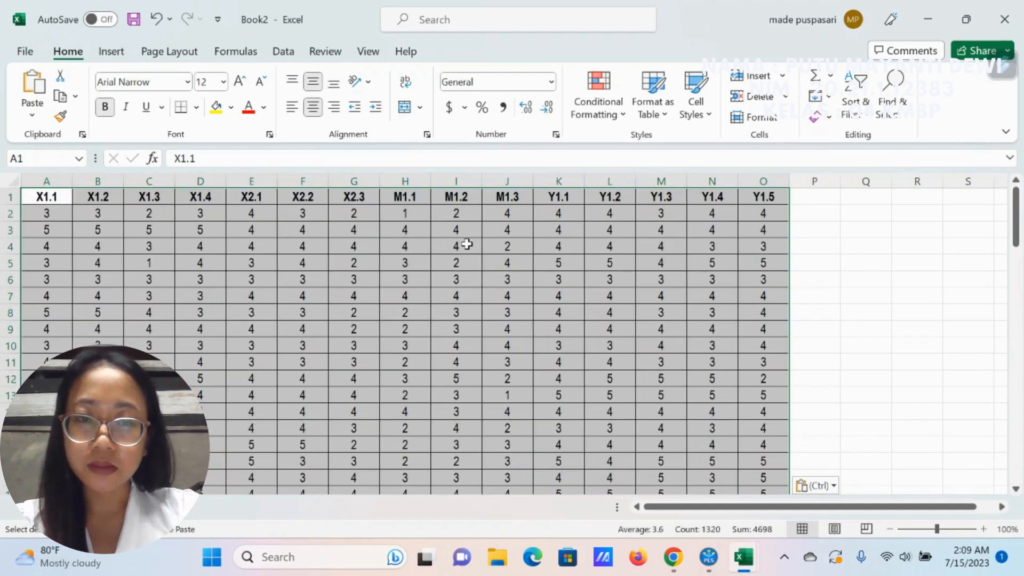
{"action": "left_click", "coordinate": [92, 267]}
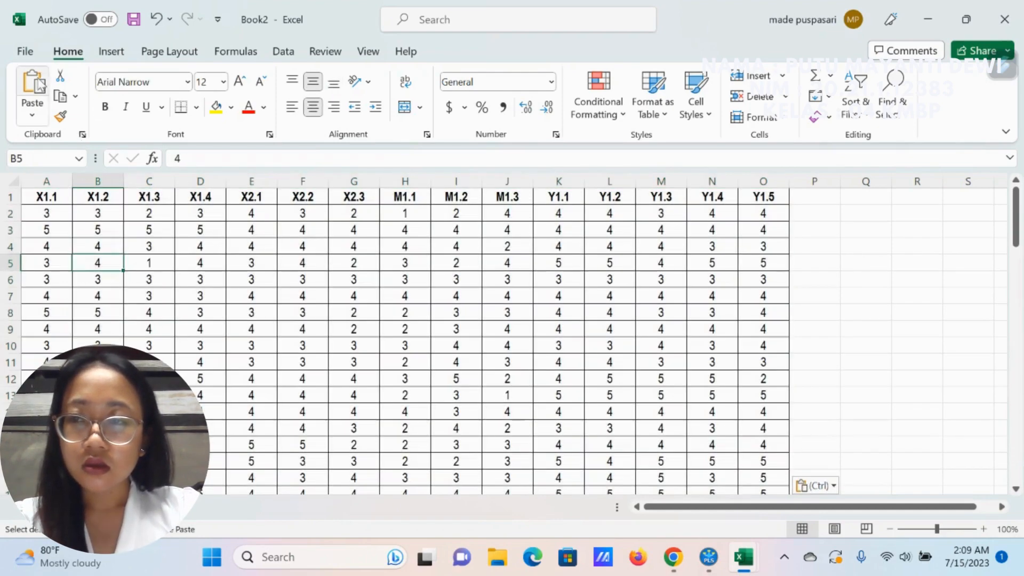
Step: Save the new workbook as PROJECT in CSV (Comma delimited) format in the APLIKASI ANALISIS KUANTITATIF folder under Documents
{"action": "left_click", "coordinate": [34, 55]}
{"action": "left_click", "coordinate": [48, 266]}
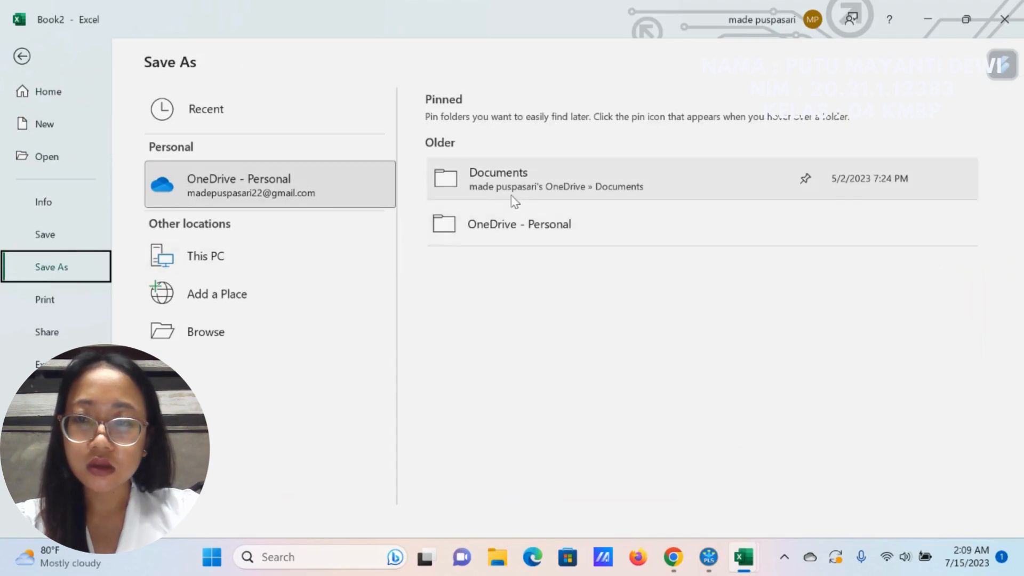
{"action": "left_click", "coordinate": [513, 200]}
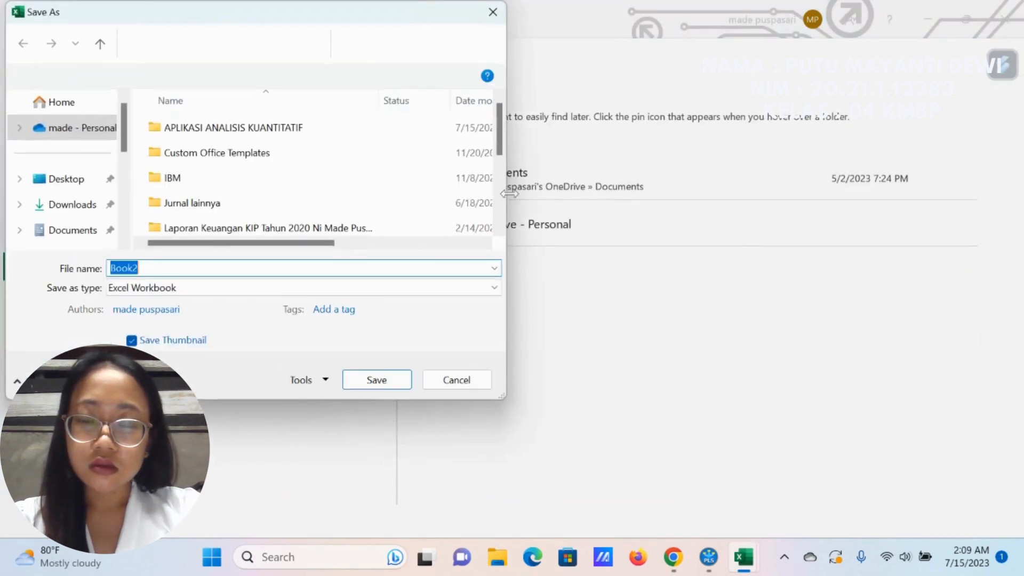
{"action": "left_click", "coordinate": [213, 137]}
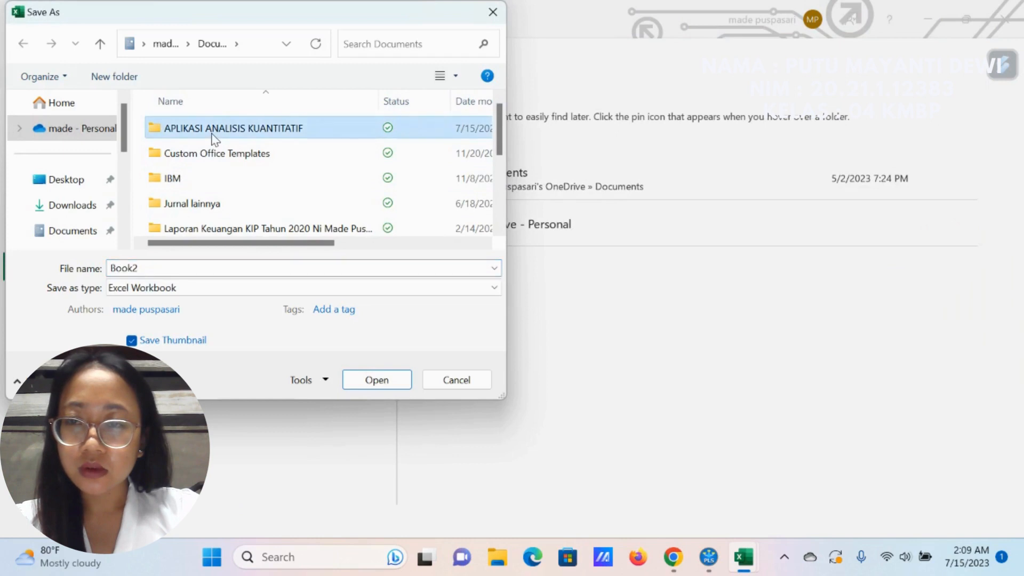
{"action": "double_click", "coordinate": [215, 137]}
{"action": "left_click", "coordinate": [181, 265]}
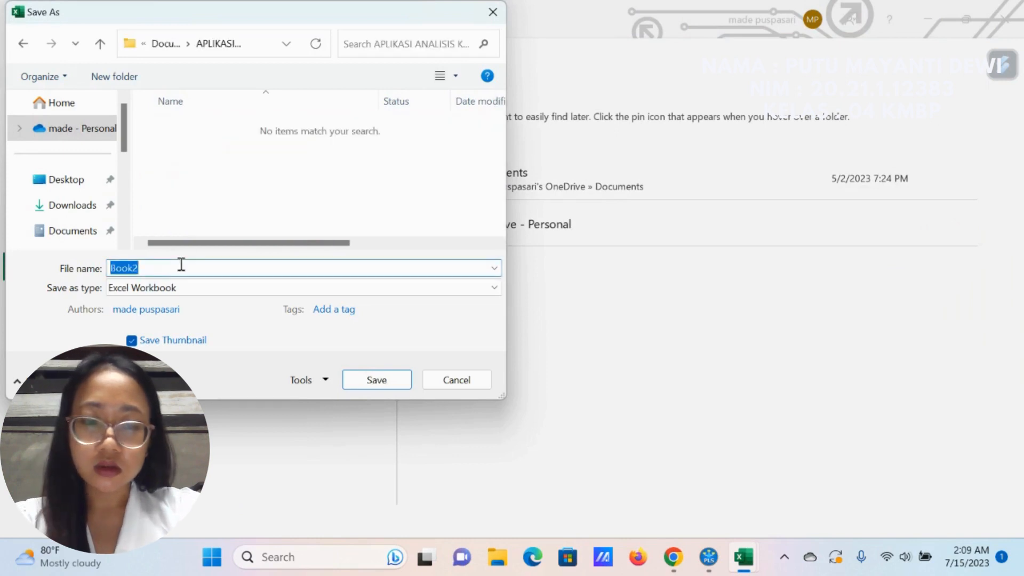
{"action": "key", "text": "BackSpace"}
{"action": "type", "text": "PROJECT"}
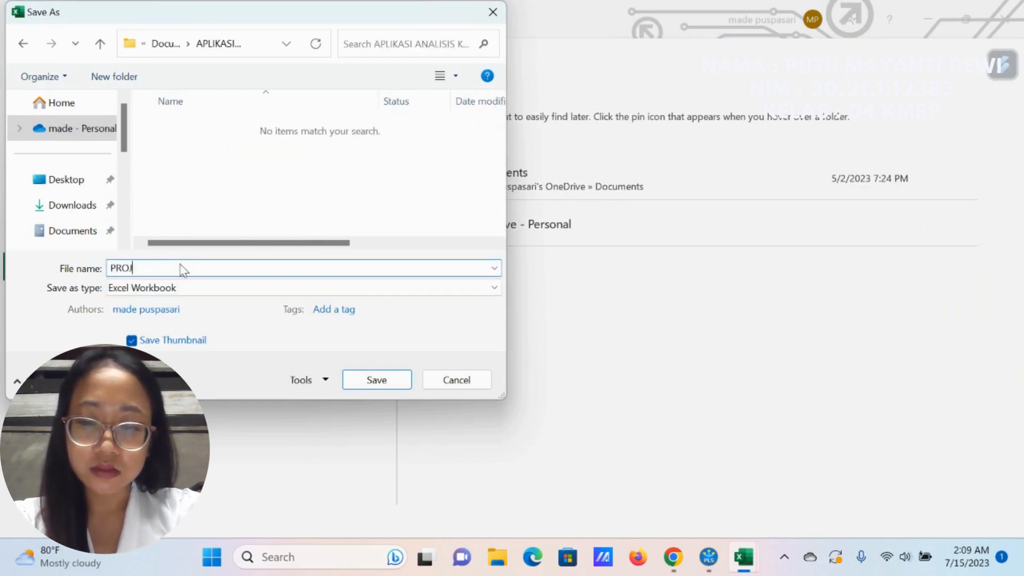
{"action": "left_click", "coordinate": [141, 289]}
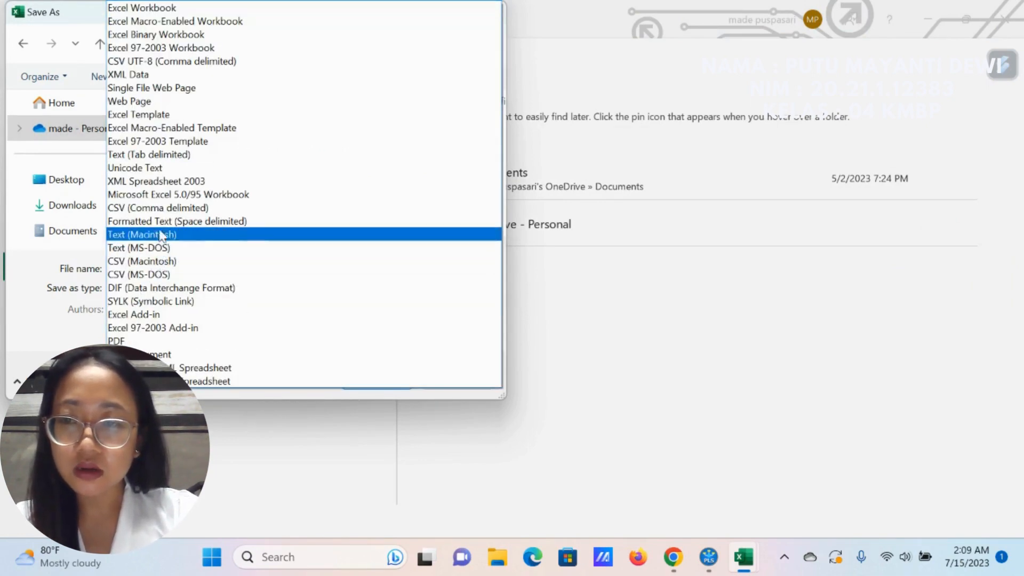
{"action": "left_click", "coordinate": [218, 209]}
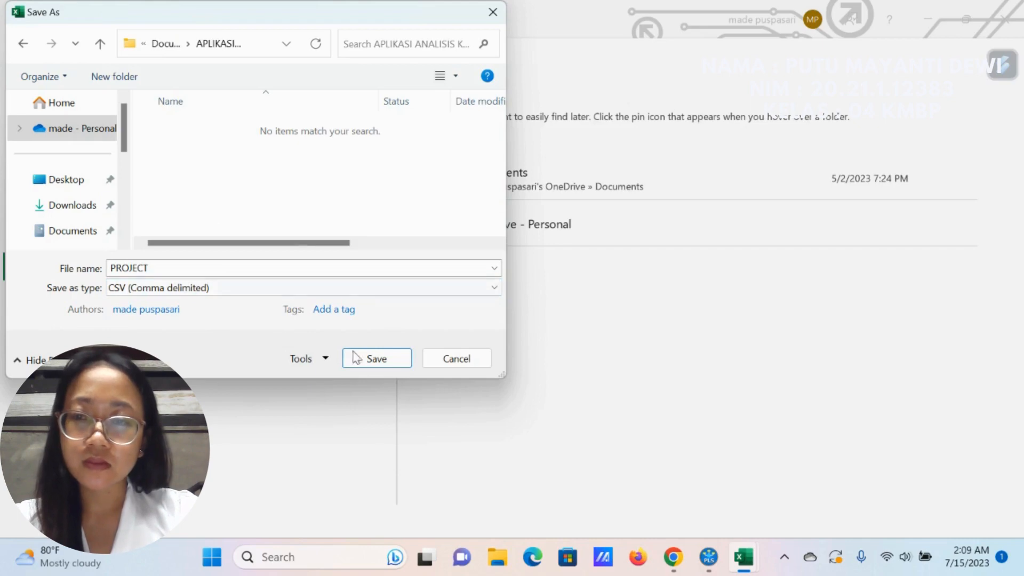
{"action": "left_click", "coordinate": [373, 361]}
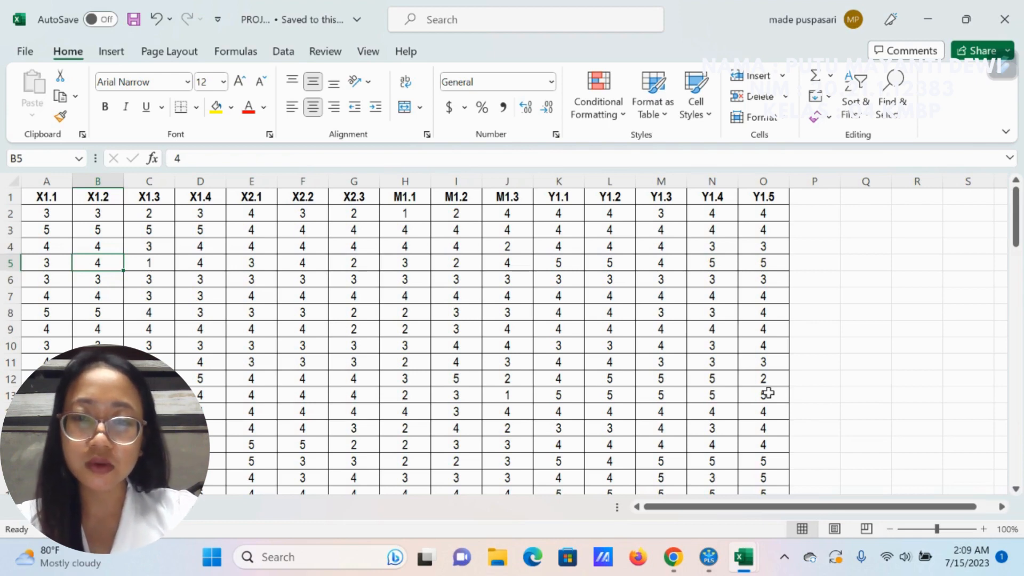
Step: Switch to SmartPLS and create a new project named PROJECT
{"action": "left_click", "coordinate": [714, 560]}
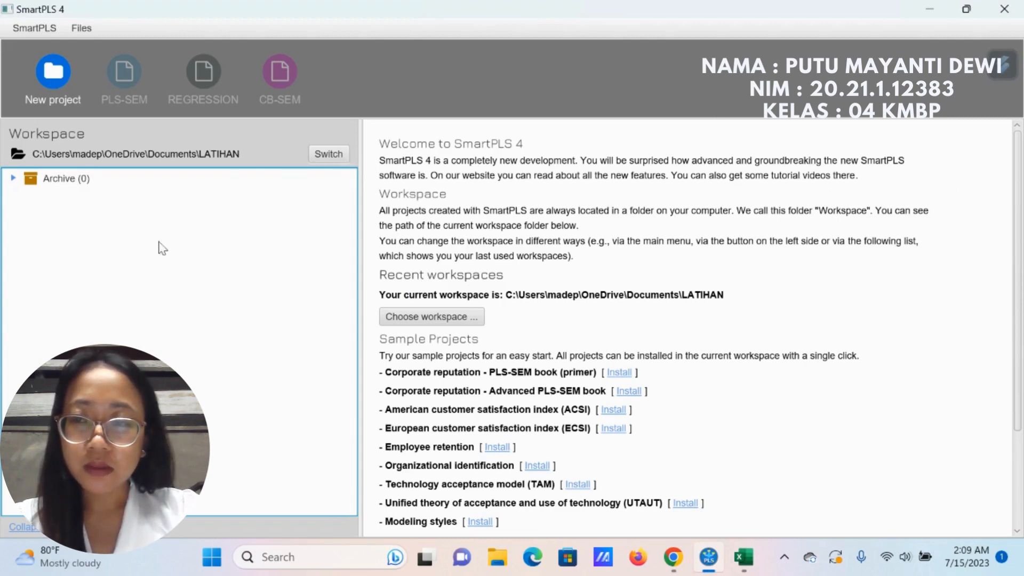
{"action": "left_click", "coordinate": [71, 78]}
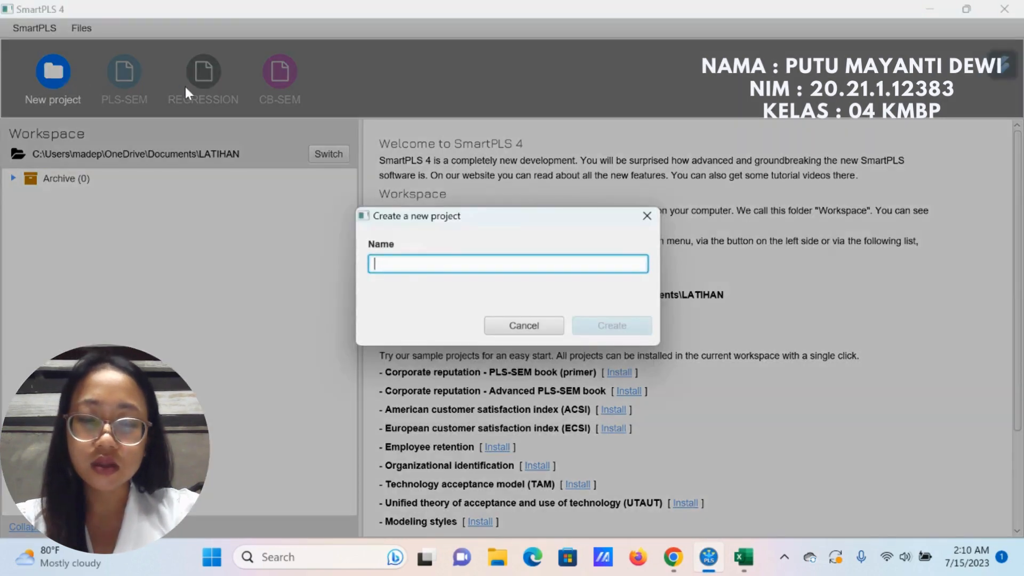
{"action": "type", "text": "PROJECT"}
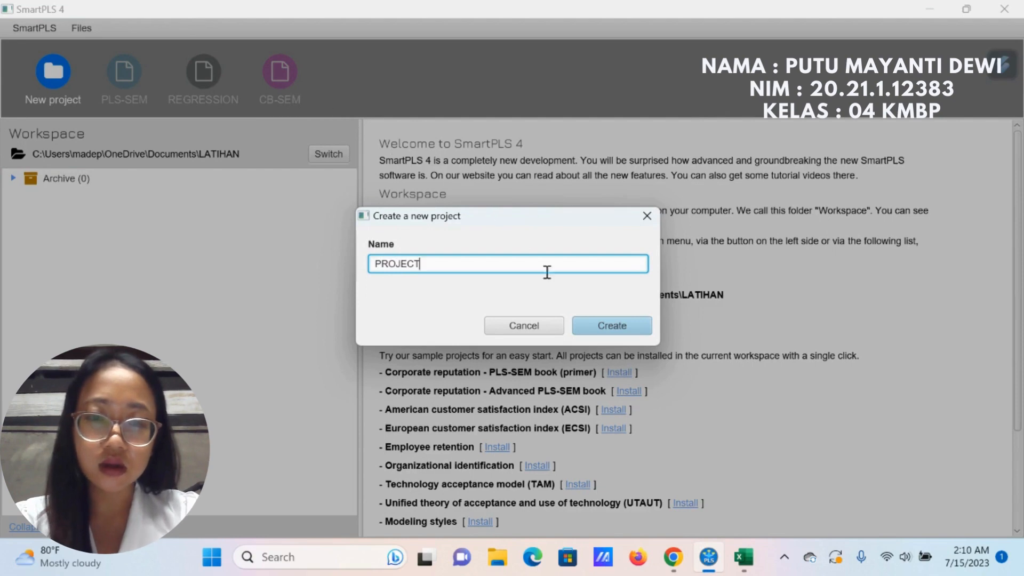
{"action": "left_click", "coordinate": [597, 325]}
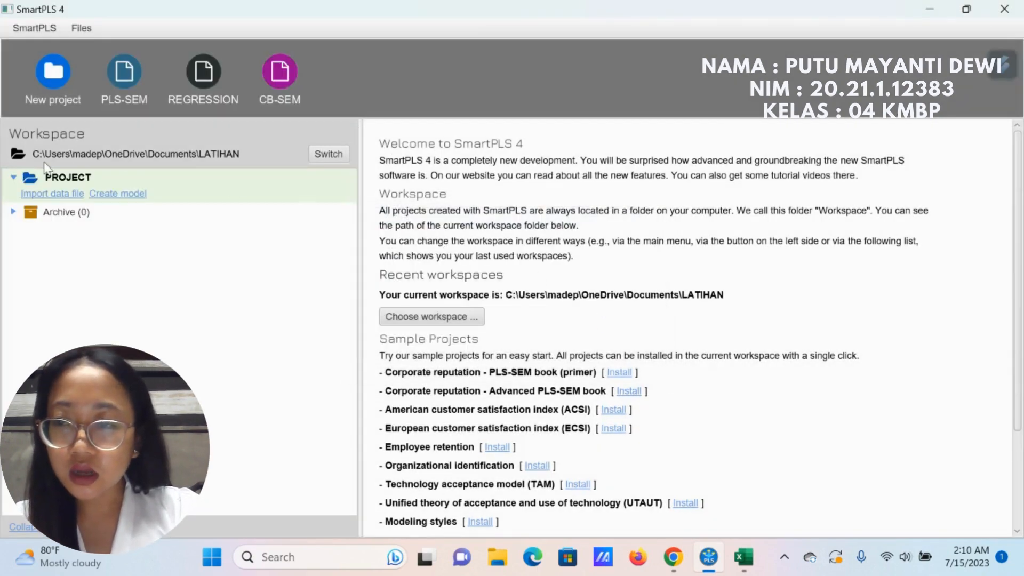
Step: Import the PROJECT CSV file from Documents > APLIKASI ANALISIS KUANTITATIF into the project and return to the workspace
{"action": "left_click", "coordinate": [57, 196]}
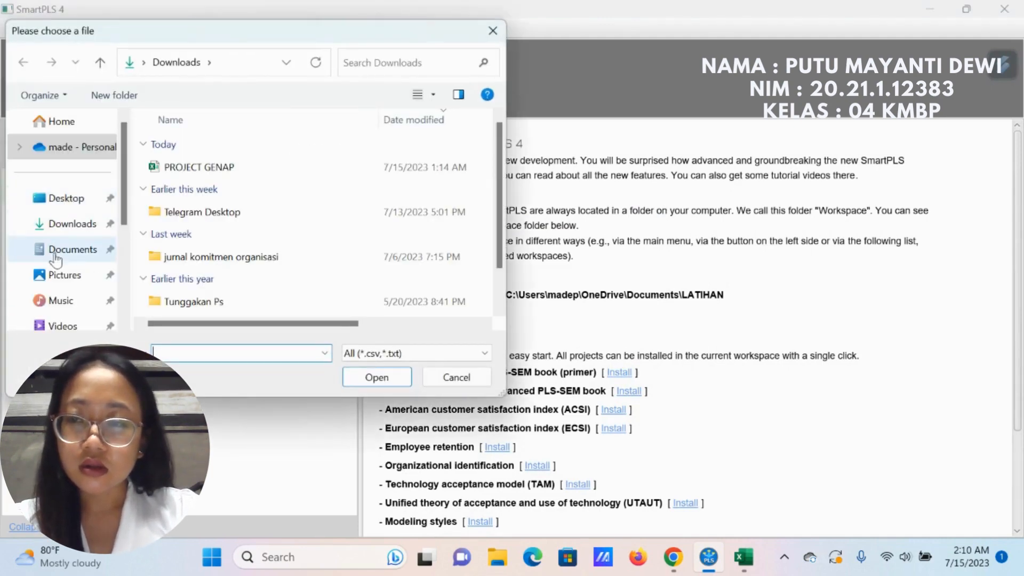
{"action": "left_click", "coordinate": [64, 249]}
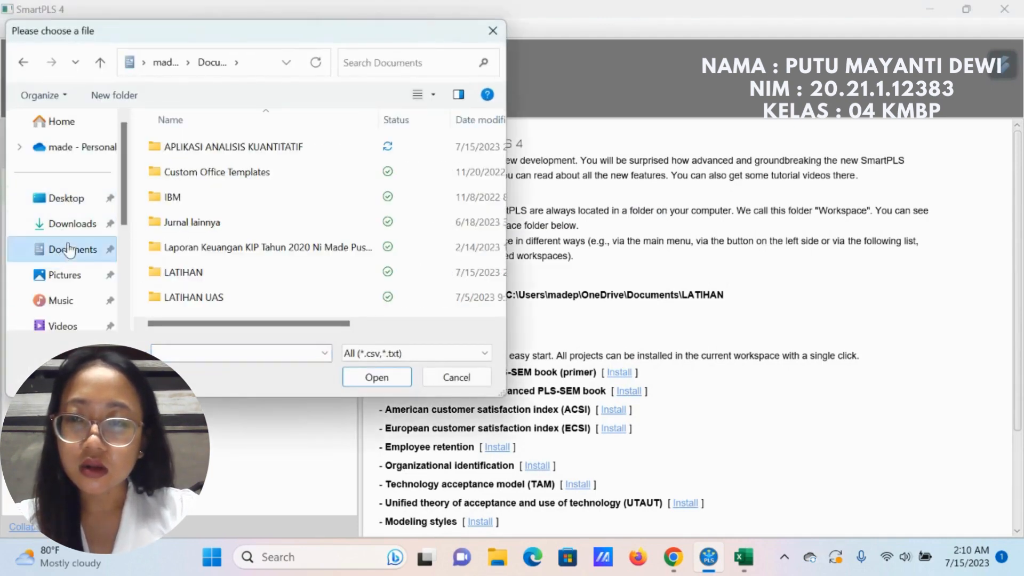
{"action": "double_click", "coordinate": [187, 138]}
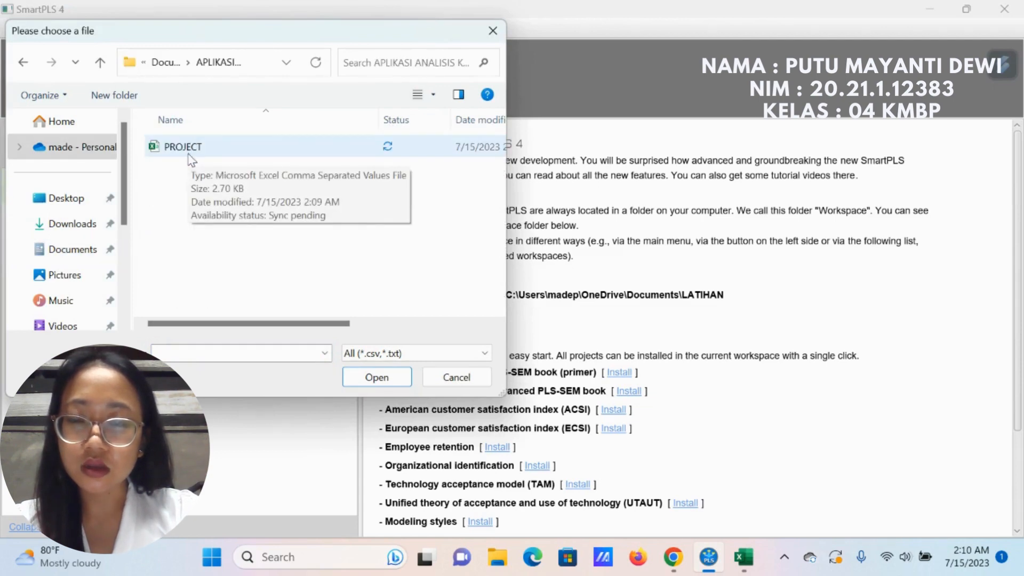
{"action": "double_click", "coordinate": [183, 147]}
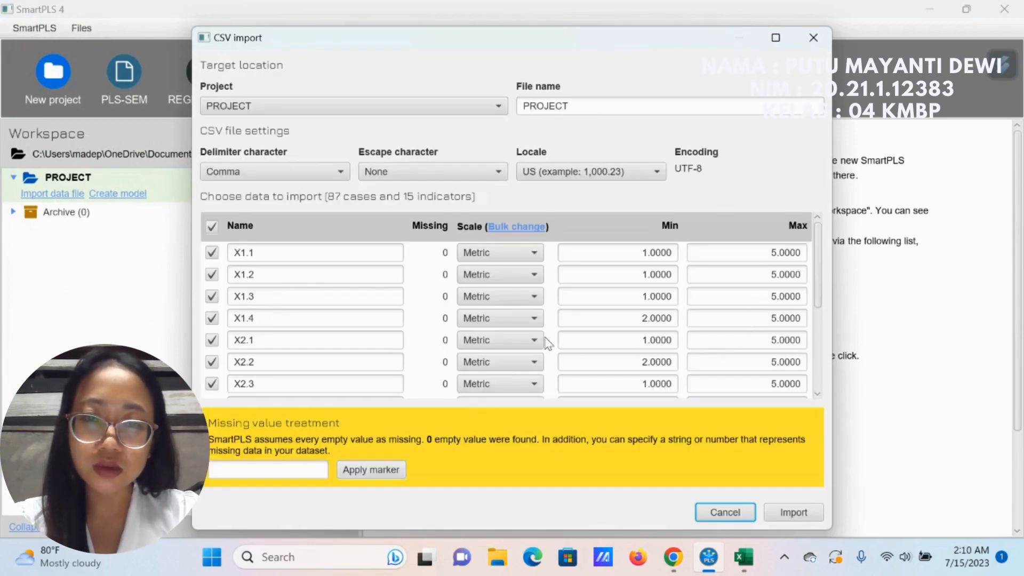
{"action": "left_click", "coordinate": [786, 513]}
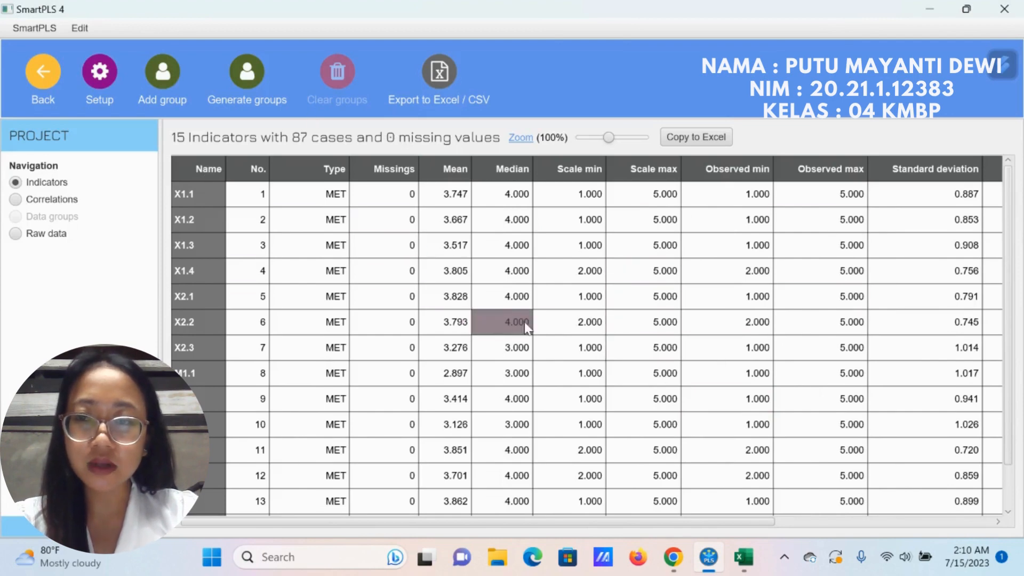
{"action": "left_click", "coordinate": [51, 80]}
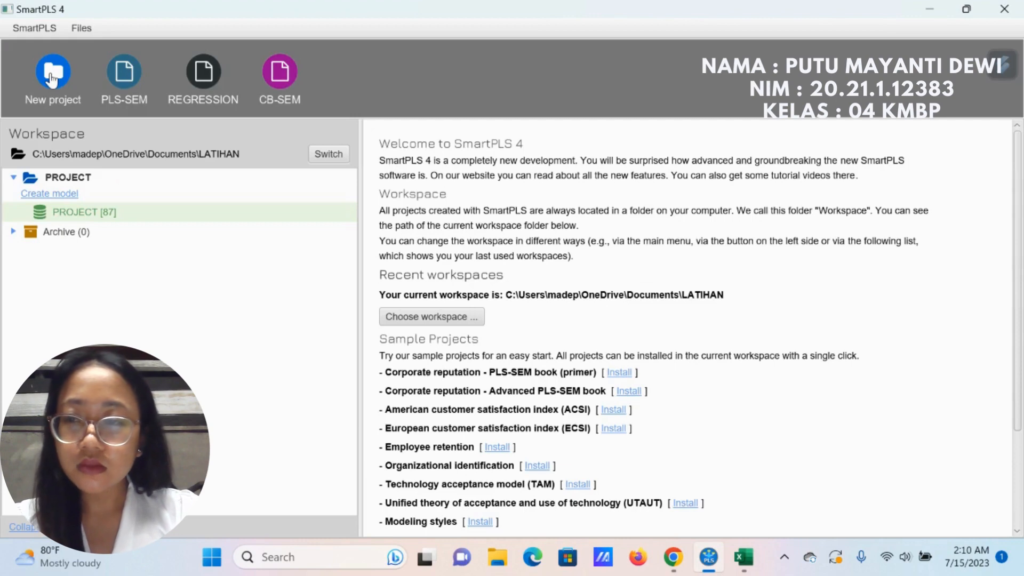
Step: Create a PLS-SEM model named PROJECT in the project
{"action": "left_click", "coordinate": [53, 193]}
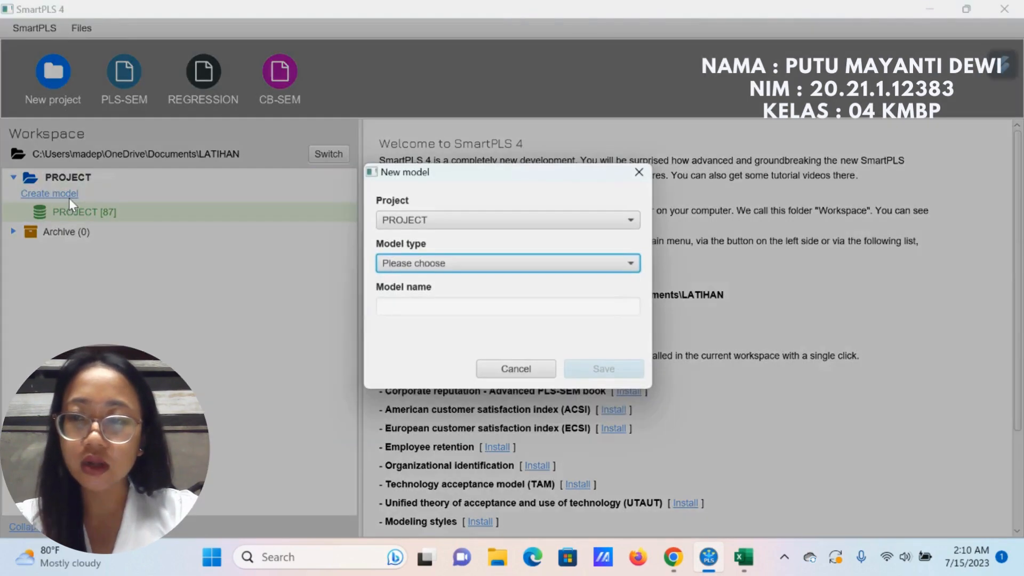
{"action": "left_click", "coordinate": [439, 270]}
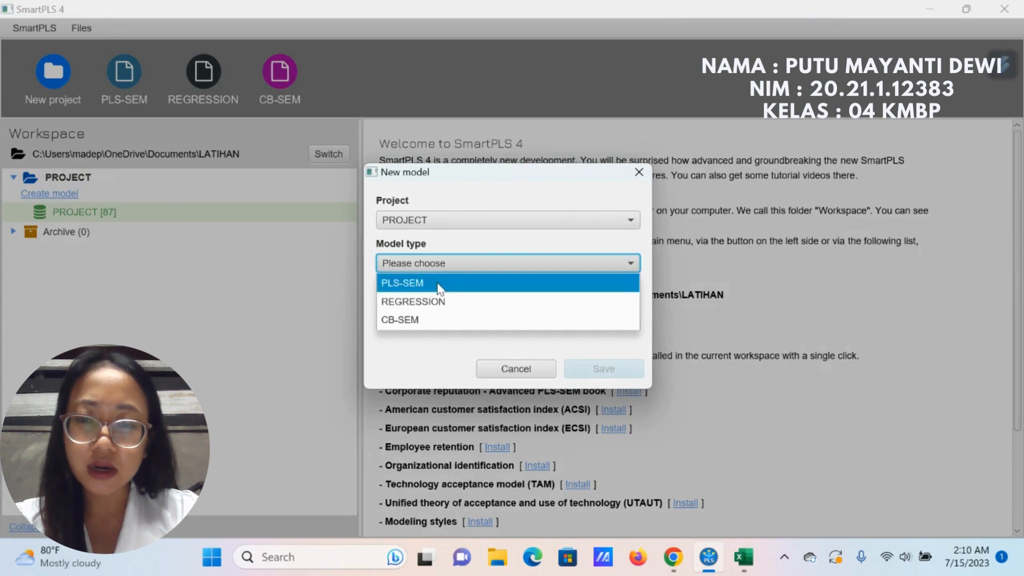
{"action": "left_click", "coordinate": [441, 284]}
{"action": "left_click", "coordinate": [414, 305]}
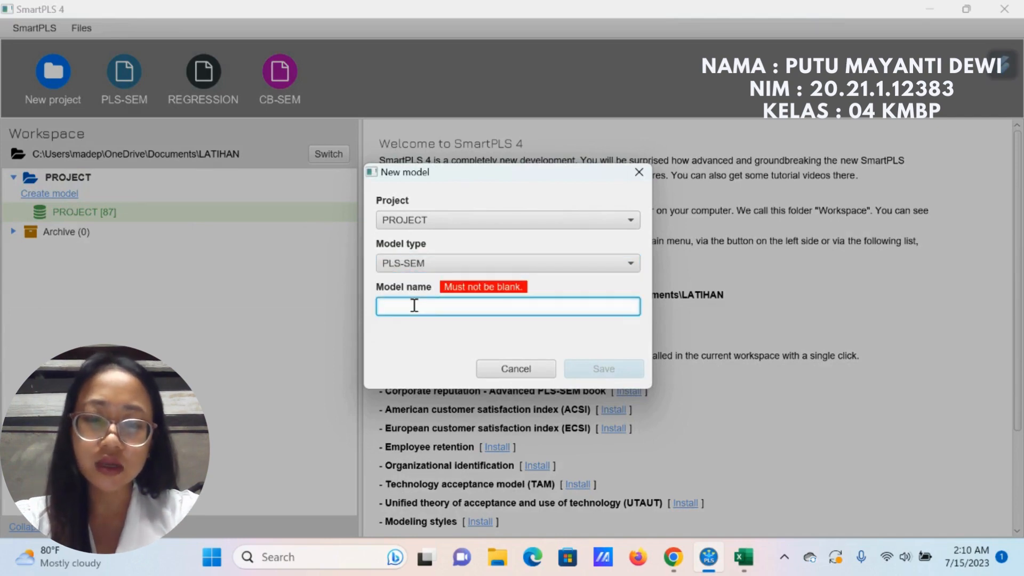
{"action": "type", "text": "PROJEC"}
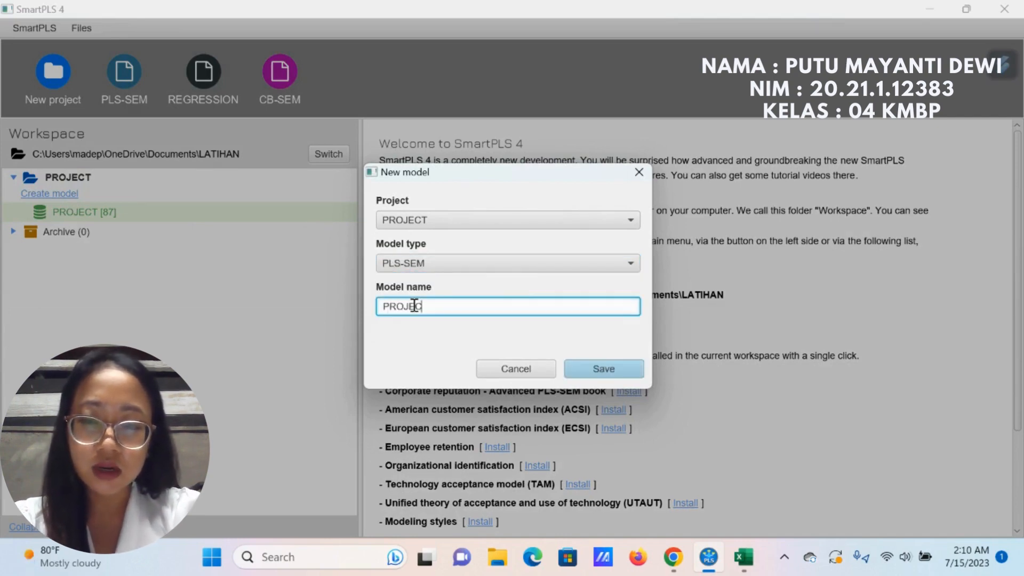
{"action": "type", "text": "T"}
{"action": "left_click", "coordinate": [615, 370]}
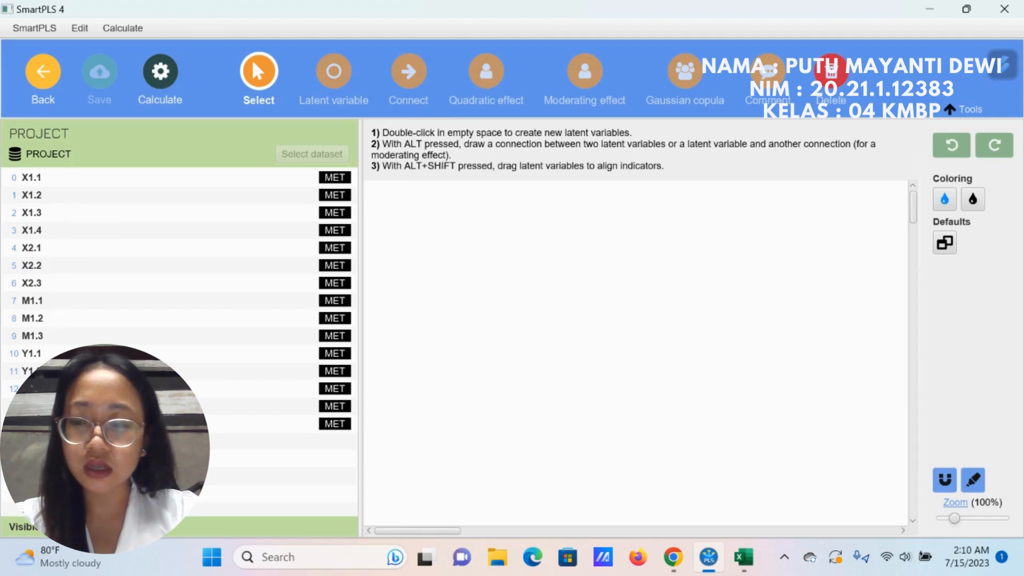
Step: Create a latent variable named LOKASI from indicators X1.1 to X1.4 and place its indicators on its left side
{"action": "left_click", "coordinate": [74, 181]}
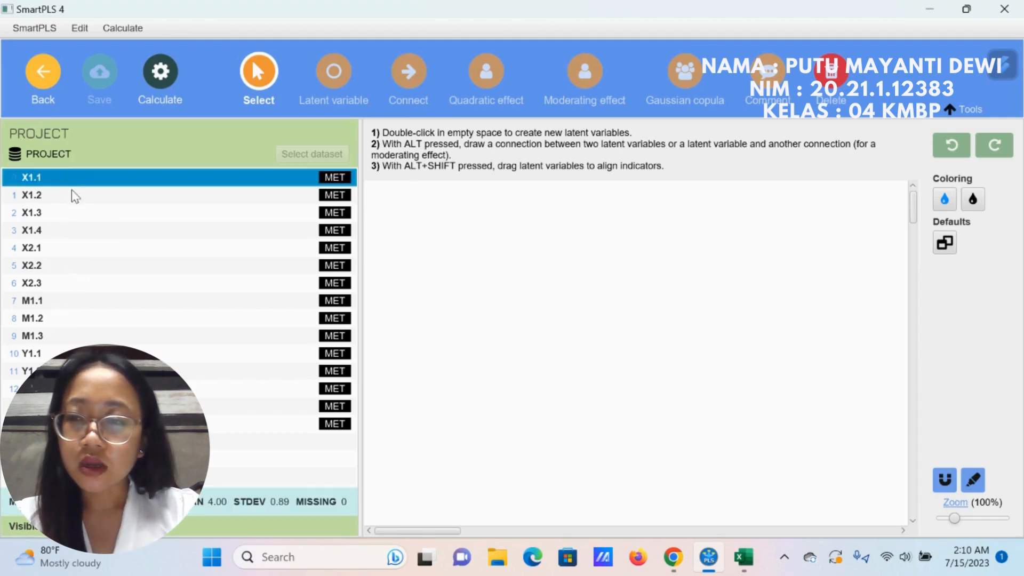
{"action": "left_click", "coordinate": [73, 195], "text": "ctrl"}
{"action": "left_click", "coordinate": [69, 213], "text": "ctrl"}
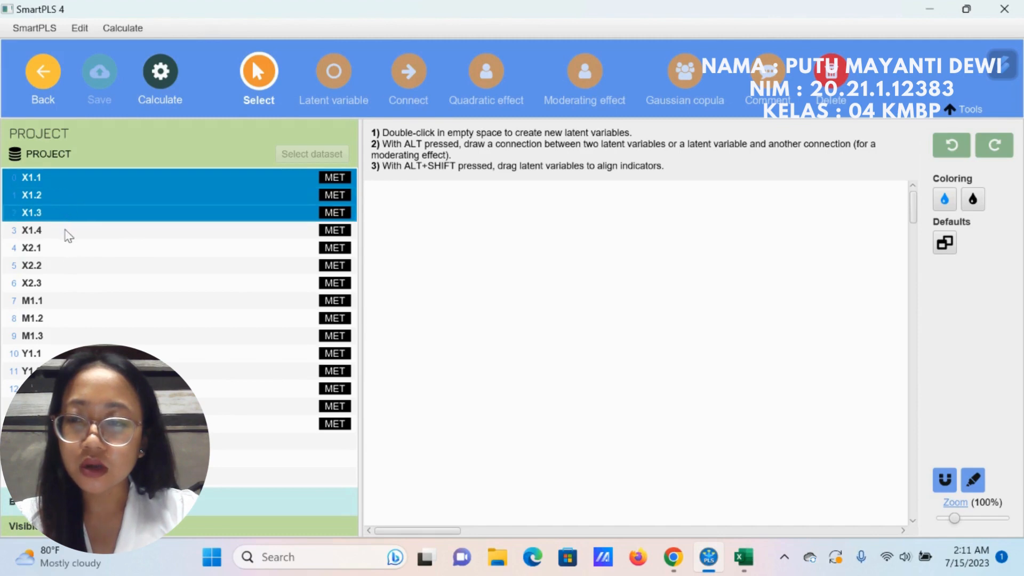
{"action": "left_click", "coordinate": [68, 235], "text": "ctrl"}
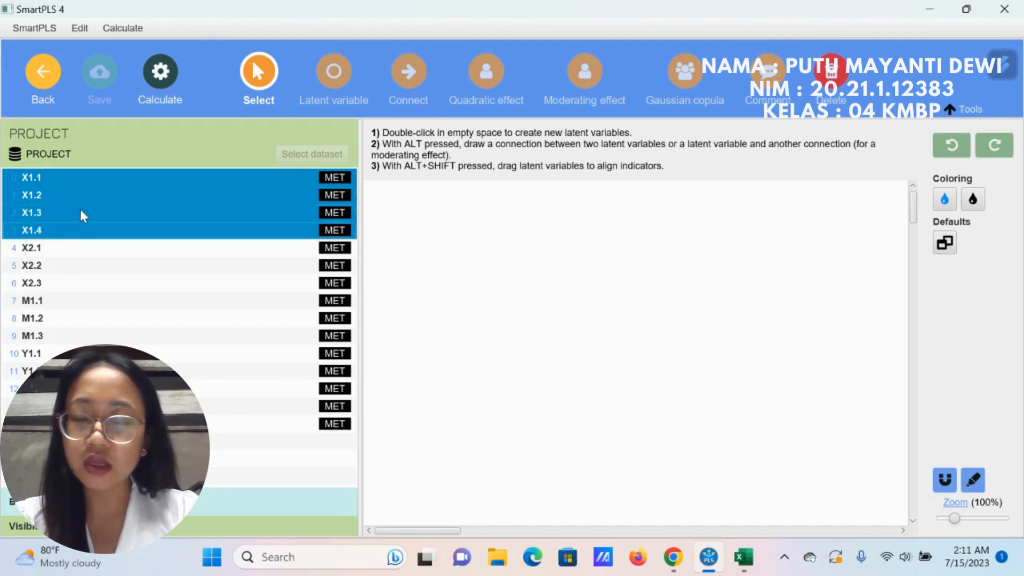
{"action": "left_click_drag", "start_coordinate": [82, 215], "coordinate": [490, 233]}
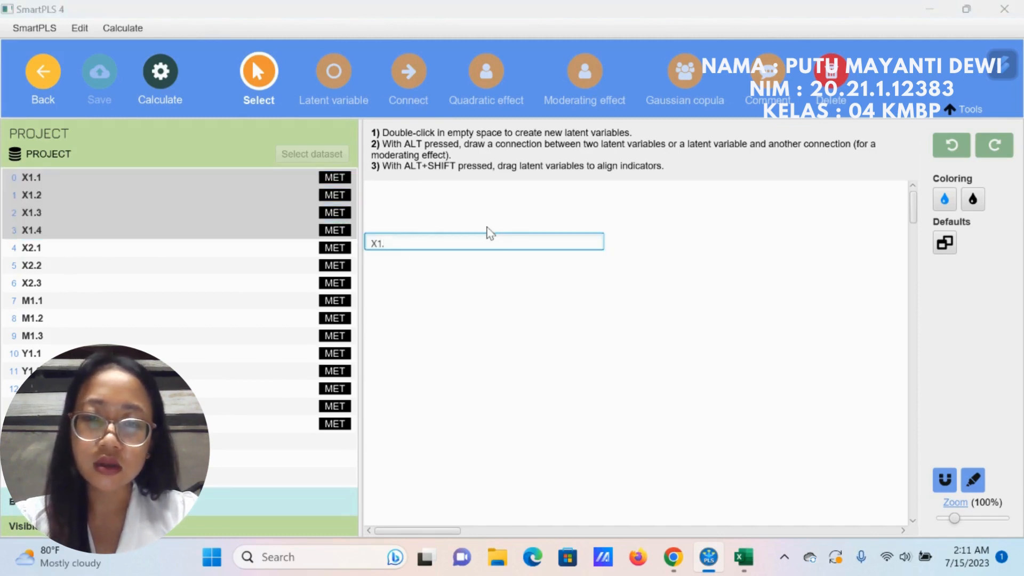
{"action": "type", "text": "LOKASI"}
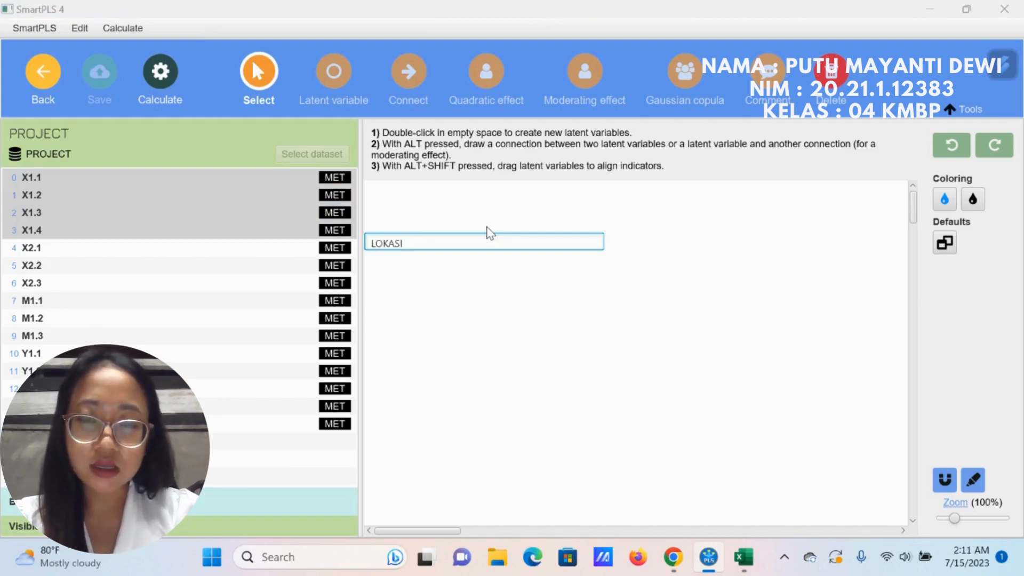
{"action": "key", "text": "Return"}
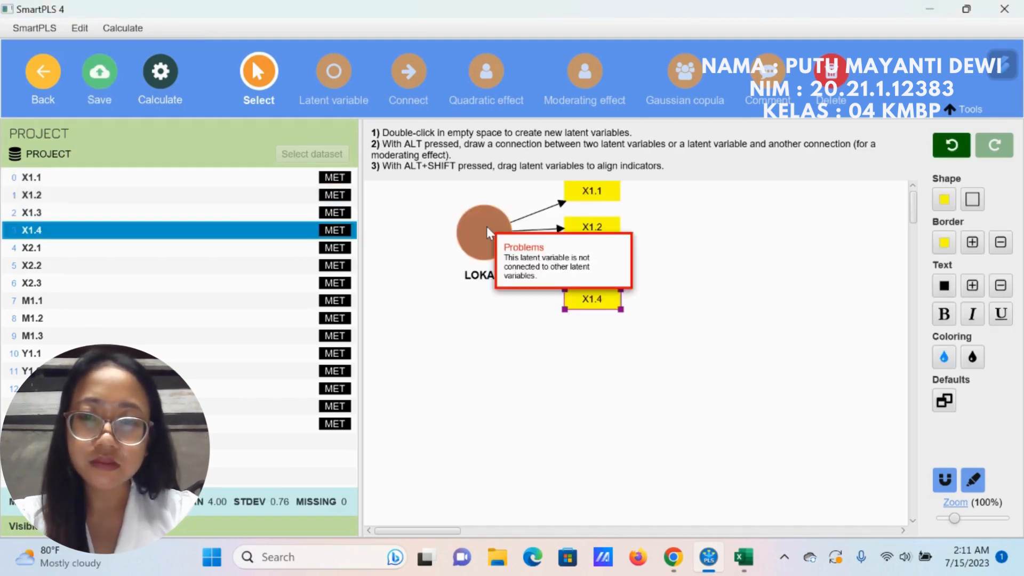
{"action": "left_click_drag", "start_coordinate": [487, 228], "coordinate": [500, 230]}
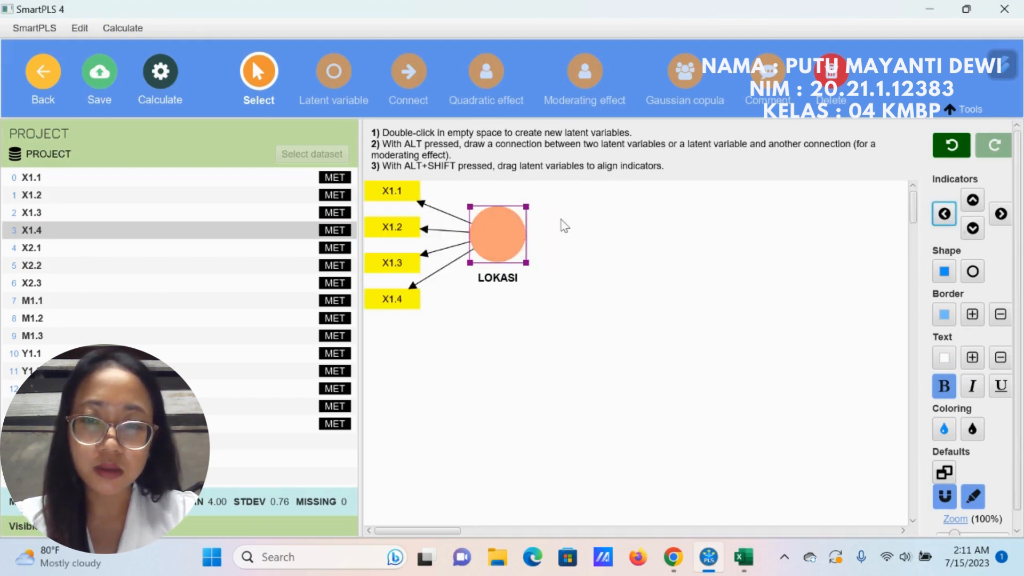
{"action": "left_click_drag", "start_coordinate": [504, 232], "coordinate": [503, 235]}
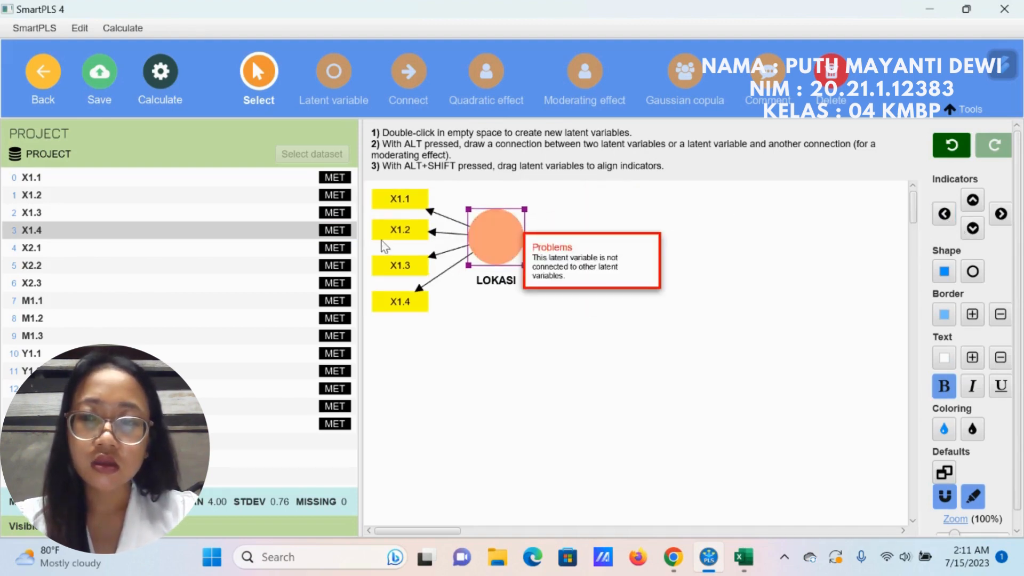
Step: Create a latent variable named KUALITAS LAYANAN from indicators X2.1 to X2.3 below LOKASI, with its indicators on its left side
{"action": "left_click", "coordinate": [159, 251]}
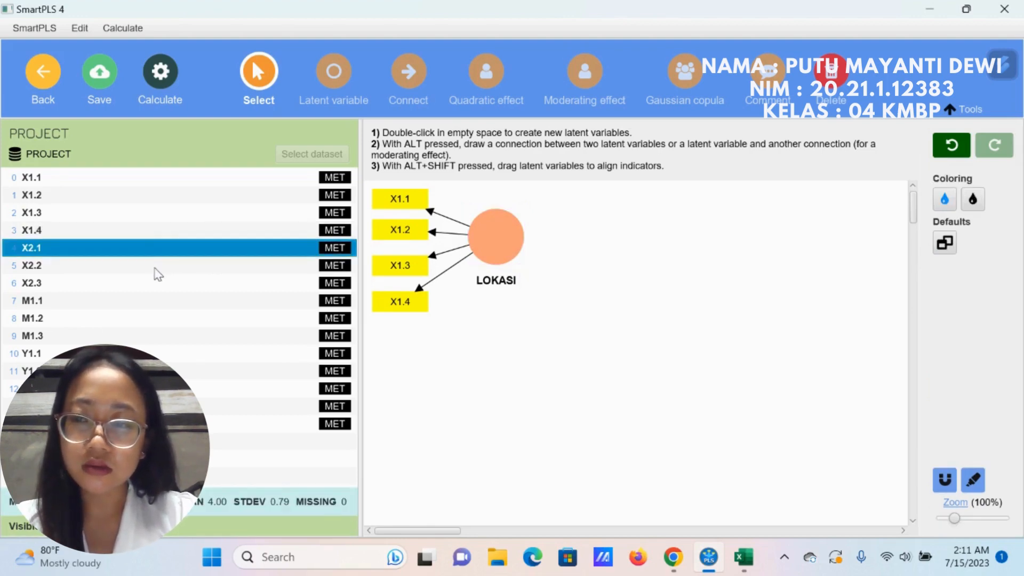
{"action": "left_click", "coordinate": [155, 269], "text": "ctrl"}
{"action": "left_click", "coordinate": [153, 284], "text": "ctrl"}
{"action": "left_click_drag", "start_coordinate": [159, 281], "coordinate": [465, 395]}
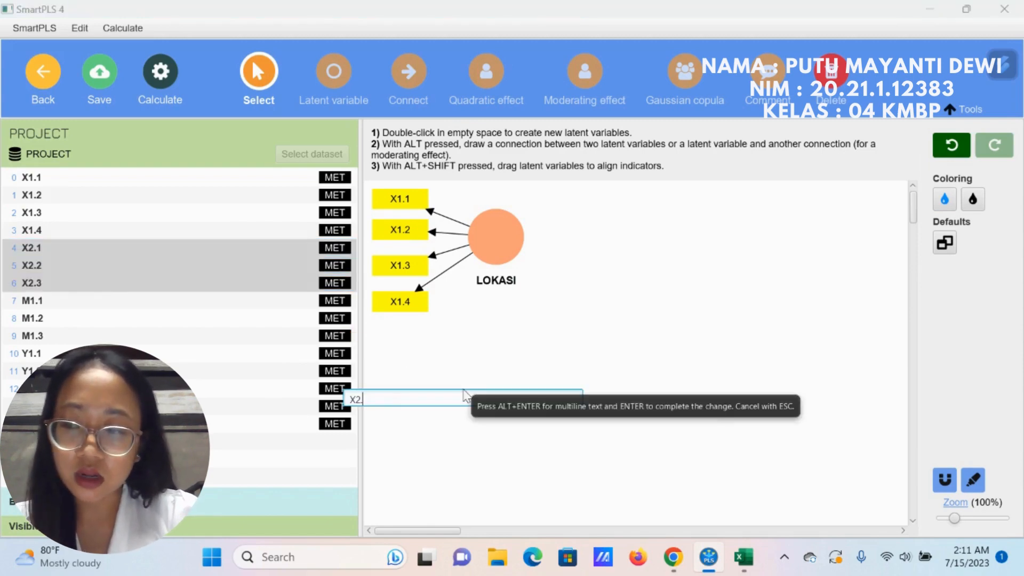
{"action": "key", "text": "BackSpace"}
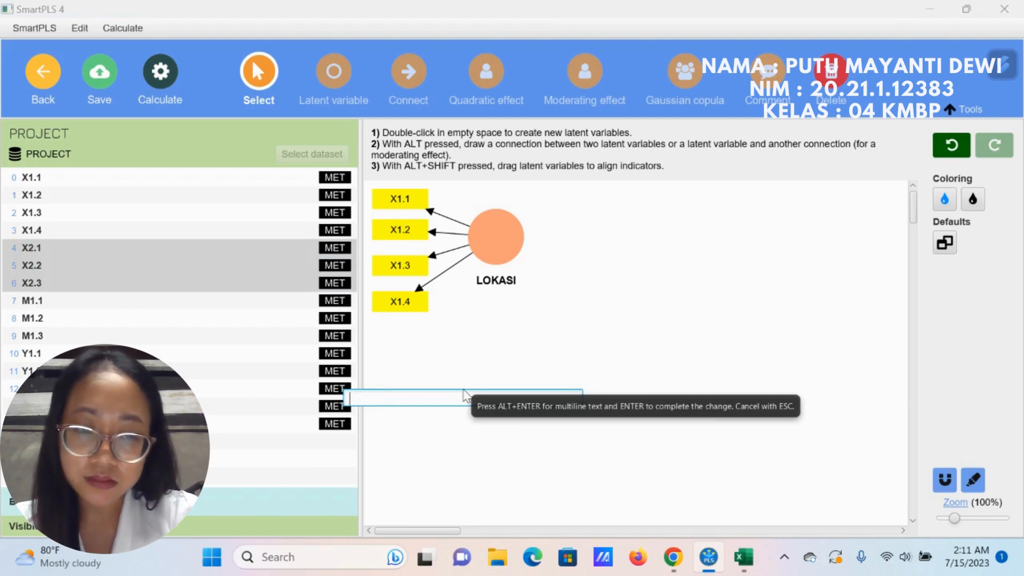
{"action": "type", "text": "KUALI"}
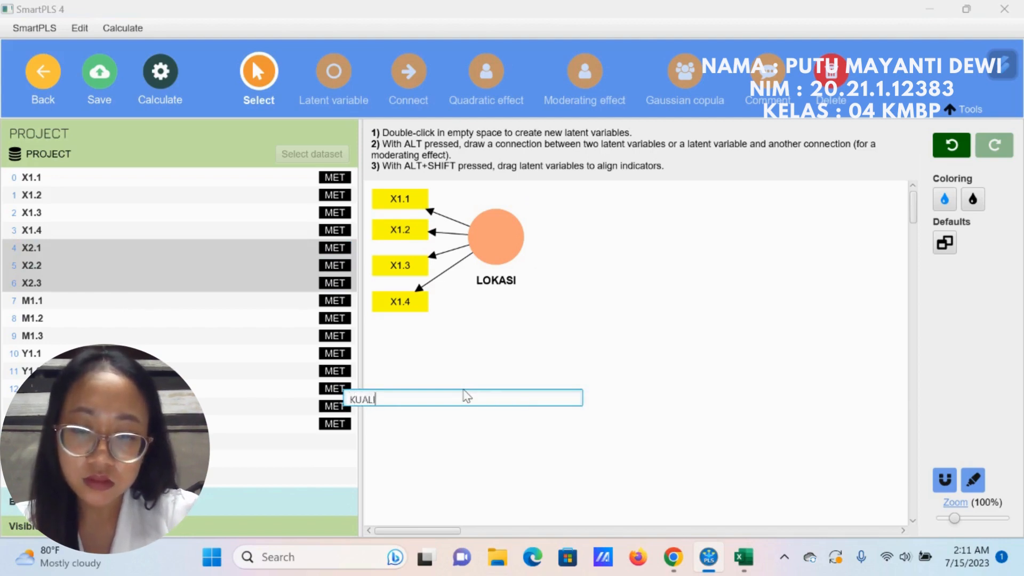
{"action": "type", "text": "TAS LAYANAN"}
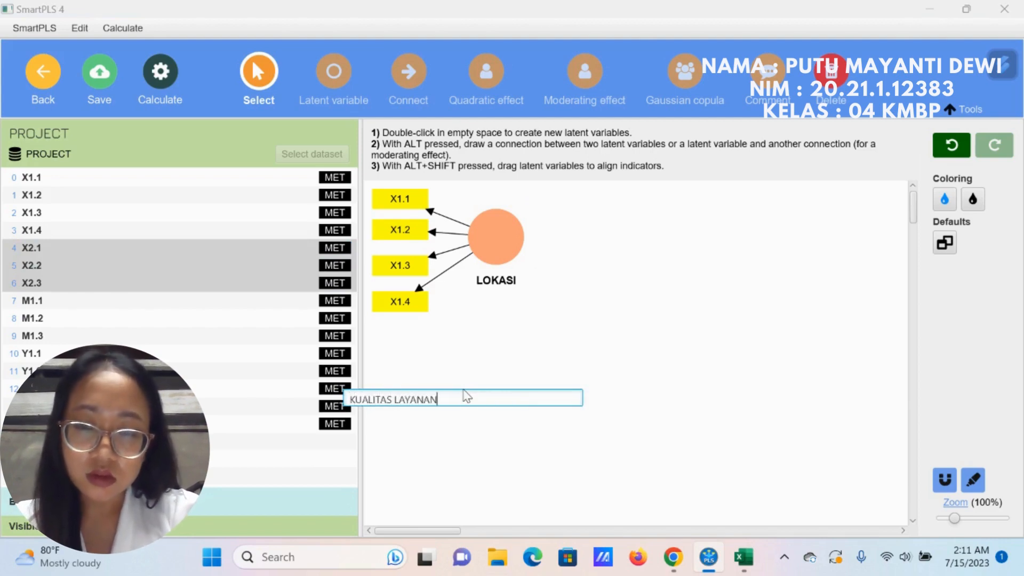
{"action": "key", "text": "Return"}
{"action": "left_click_drag", "start_coordinate": [464, 395], "coordinate": [462, 458]}
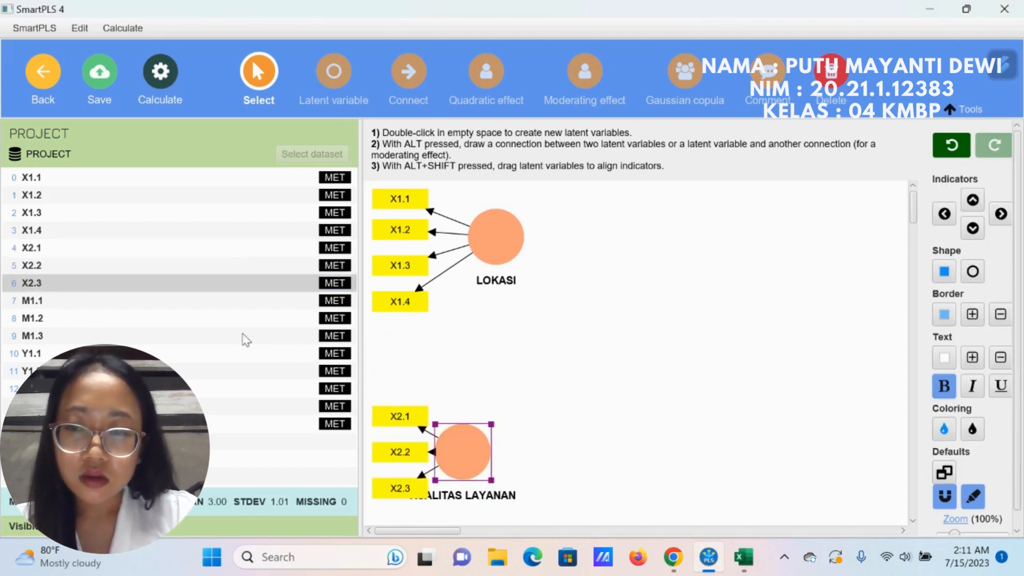
Step: Create a latent variable named MINAT KONSUMEN from M1.1 to M1.3 between LOKASI and KUALITAS LAYANAN, with its indicators on its left side
{"action": "left_click", "coordinate": [175, 304]}
{"action": "left_click", "coordinate": [165, 318], "text": "shift"}
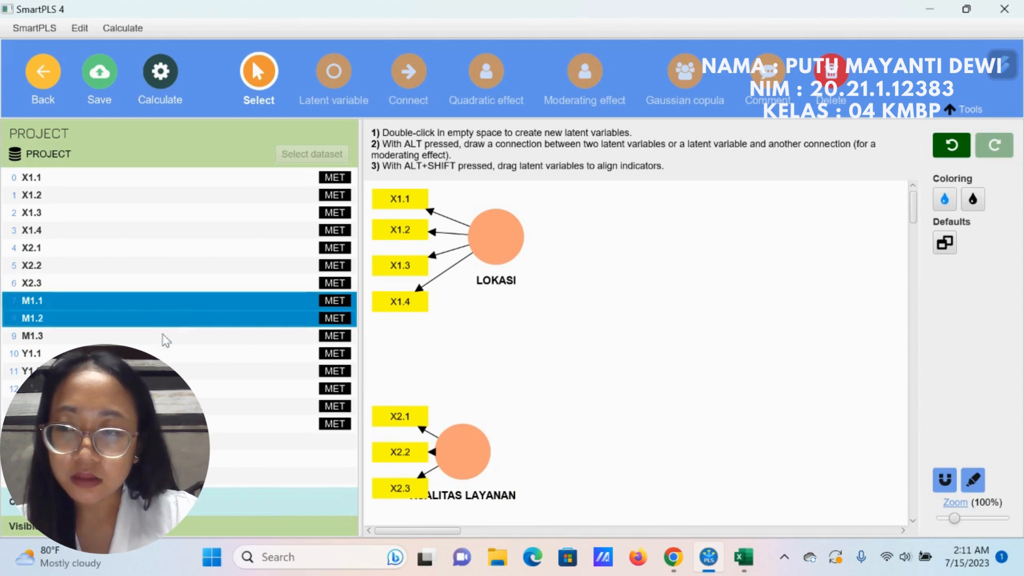
{"action": "left_click", "coordinate": [178, 335], "text": "shift"}
{"action": "left_click_drag", "start_coordinate": [177, 335], "coordinate": [622, 341]}
{"action": "key", "text": "BackSpace"}
{"action": "key", "text": "BackSpace"}
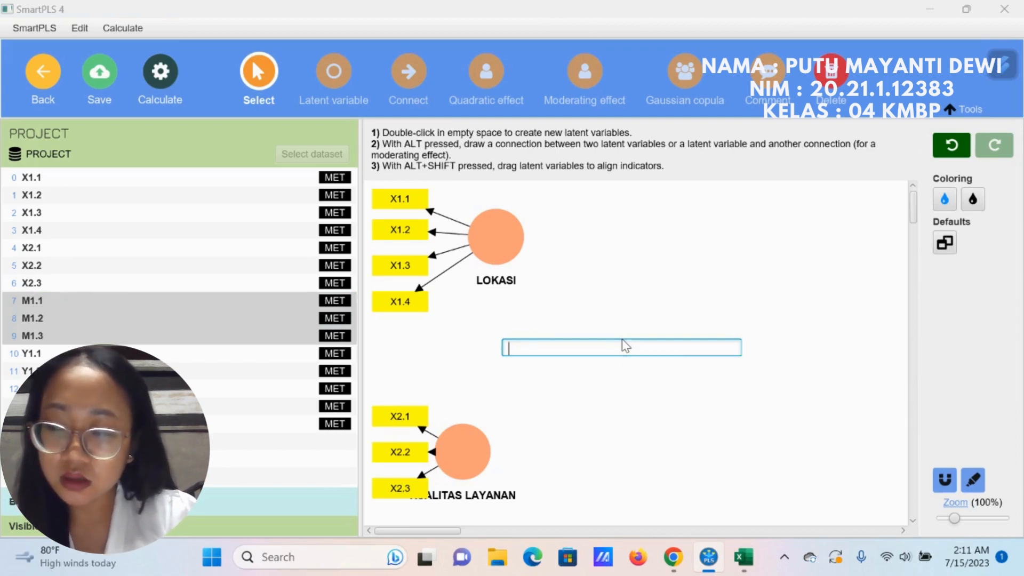
{"action": "type", "text": "MINAT K"}
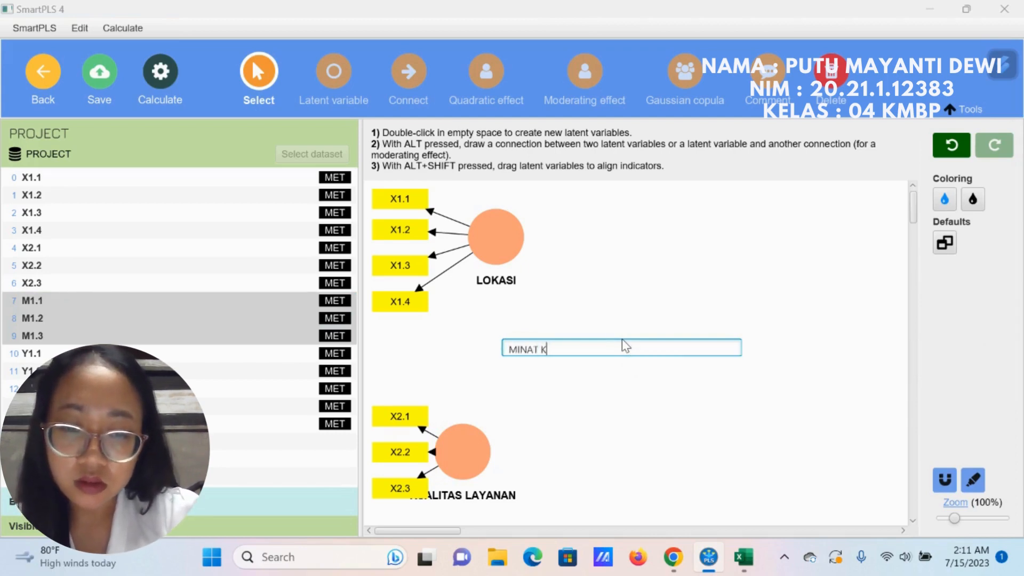
{"action": "type", "text": "ONSUMEN"}
{"action": "key", "text": "Return"}
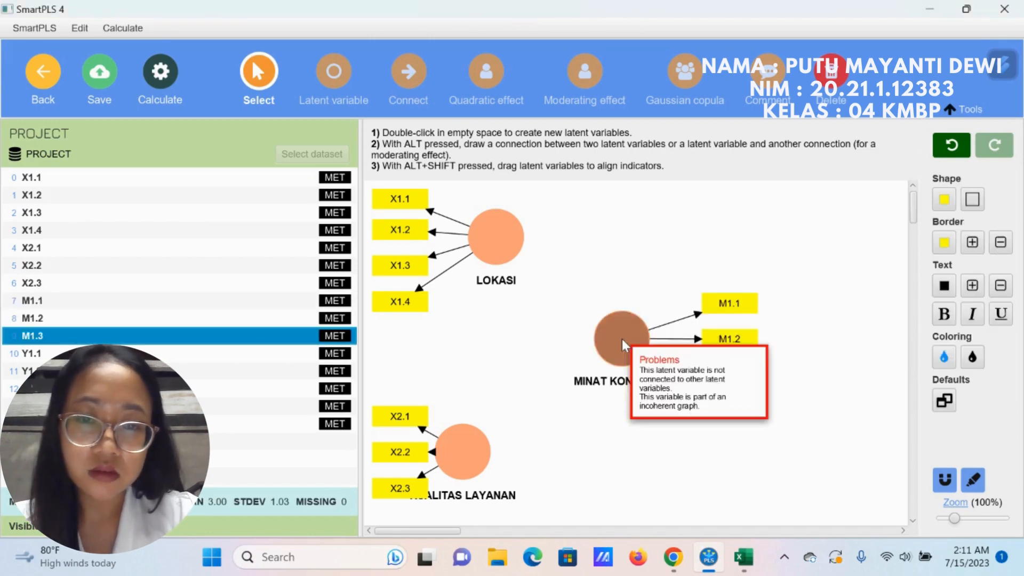
{"action": "left_click_drag", "start_coordinate": [621, 338], "coordinate": [535, 350]}
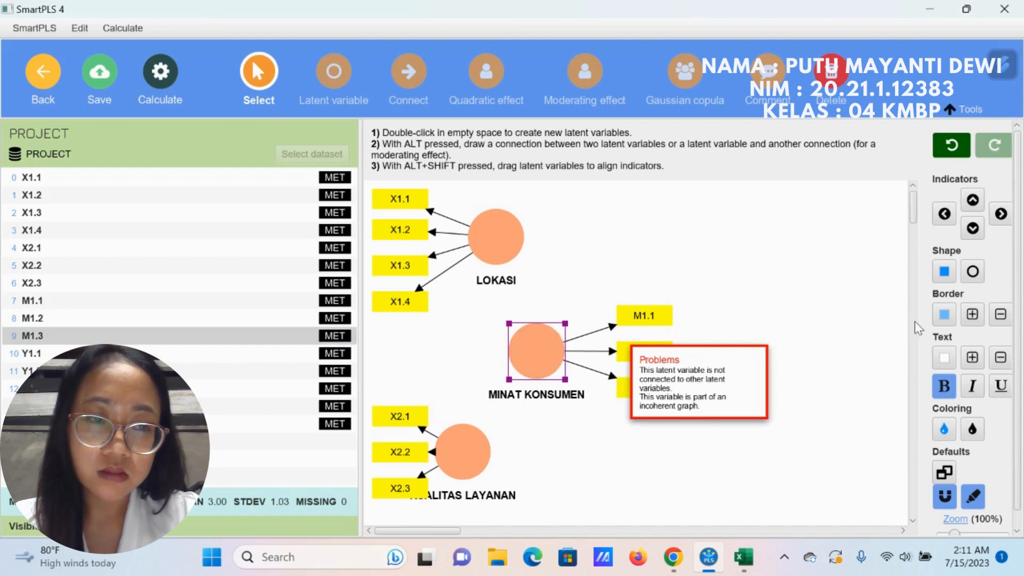
{"action": "left_click", "coordinate": [944, 214]}
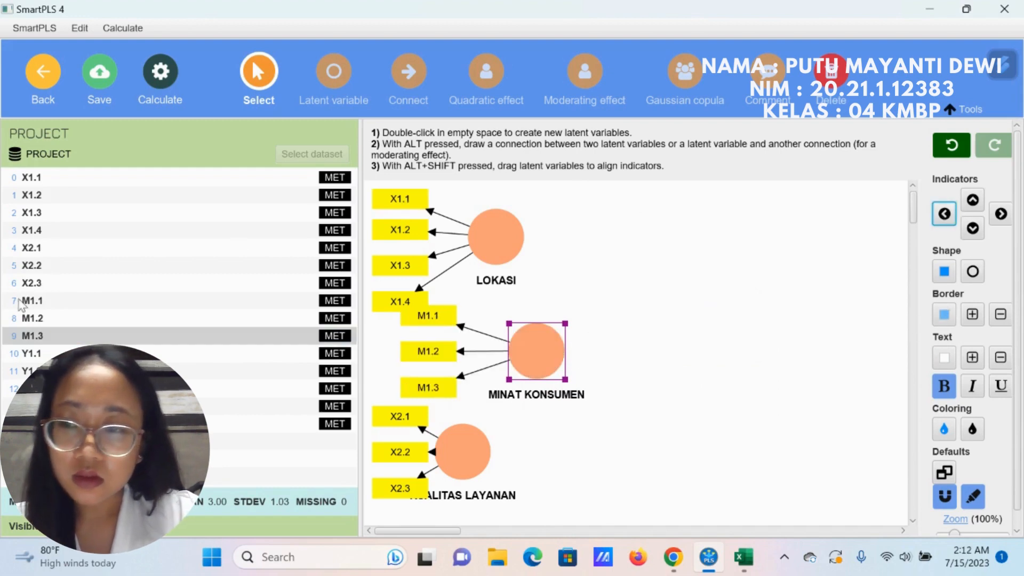
Step: Create a latent variable named KEPUTUSAN PEMBELIAN from indicators Y1.1 to Y1.5 to the right of the other latent variables
{"action": "left_click", "coordinate": [38, 354]}
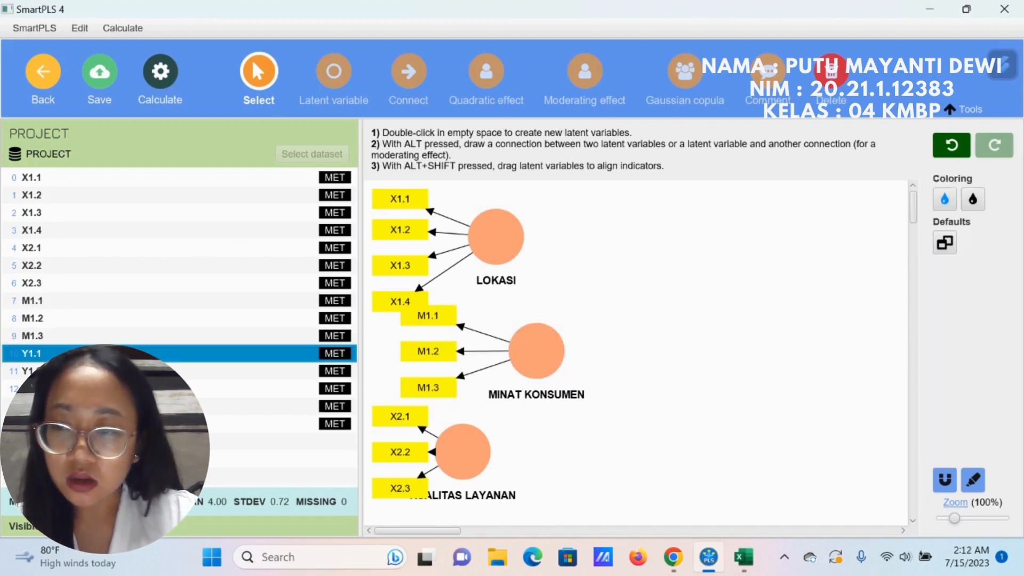
{"action": "key", "text": "shift+Down"}
{"action": "key", "text": "shift+Down"}
{"action": "key", "text": "shift+Down"}
{"action": "key", "text": "shift+Down"}
{"action": "left_click_drag", "start_coordinate": [106, 385], "coordinate": [759, 342]}
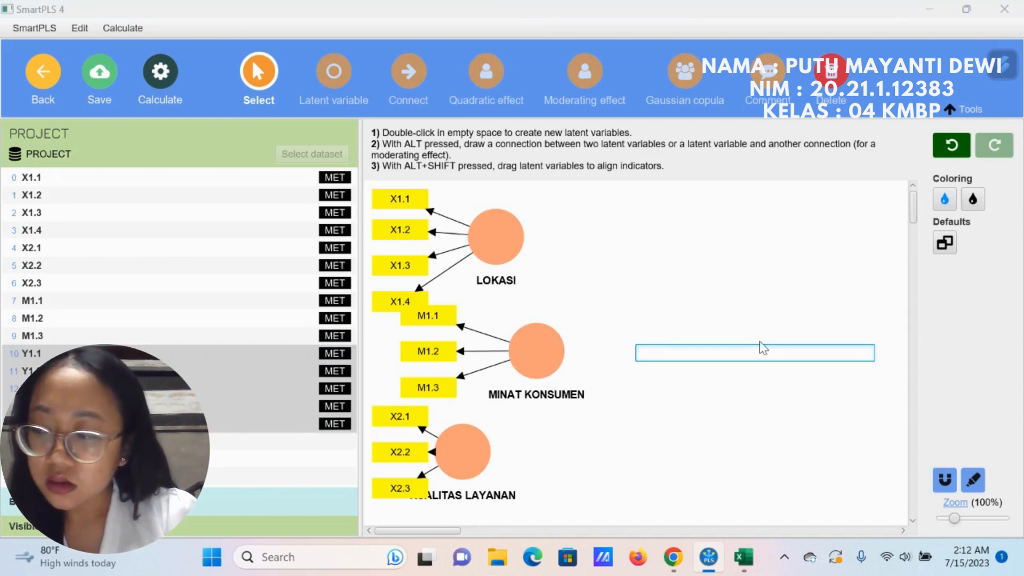
{"action": "type", "text": "KE"}
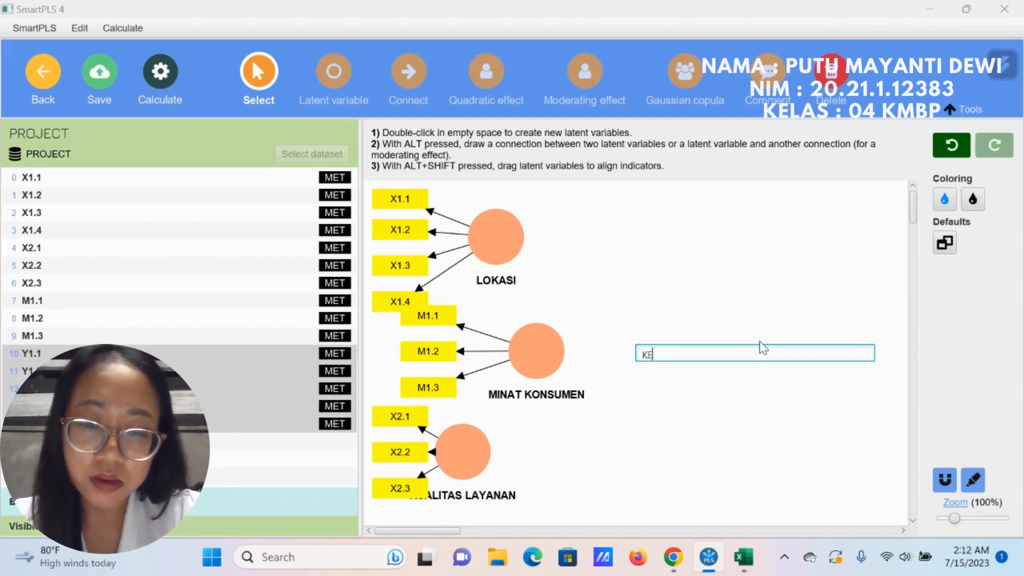
{"action": "type", "text": "PUTUSAN PEMBELIAN"}
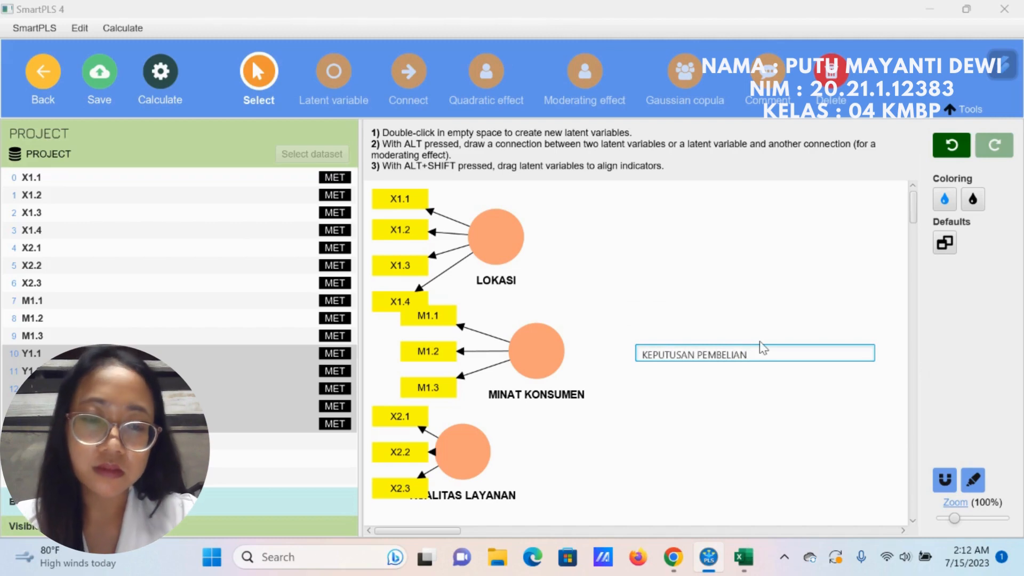
{"action": "key", "text": "Return"}
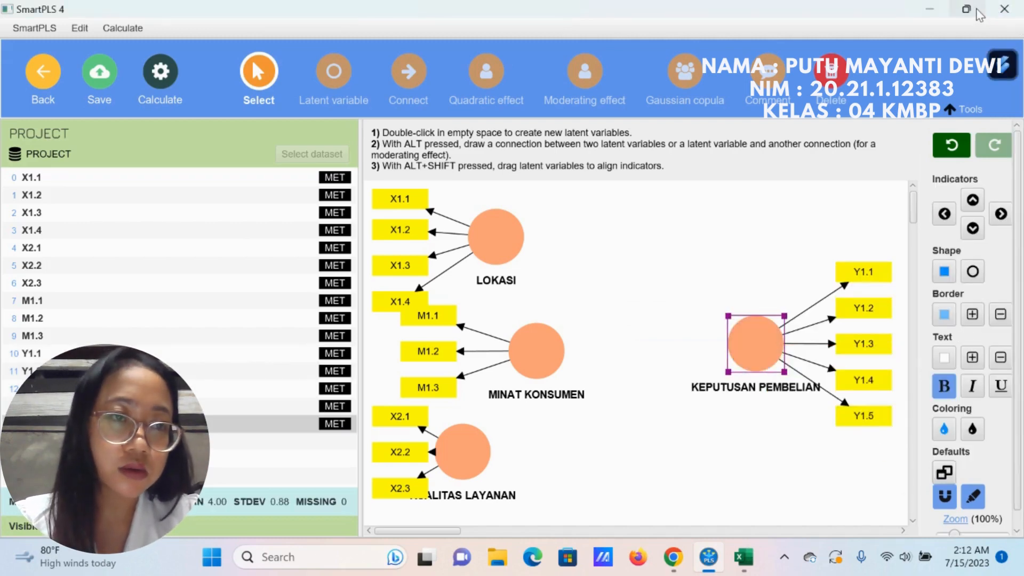
Step: Restore down the window and shift MINAT KONSUMEN with its indicators slightly to the right
{"action": "left_click", "coordinate": [979, 15]}
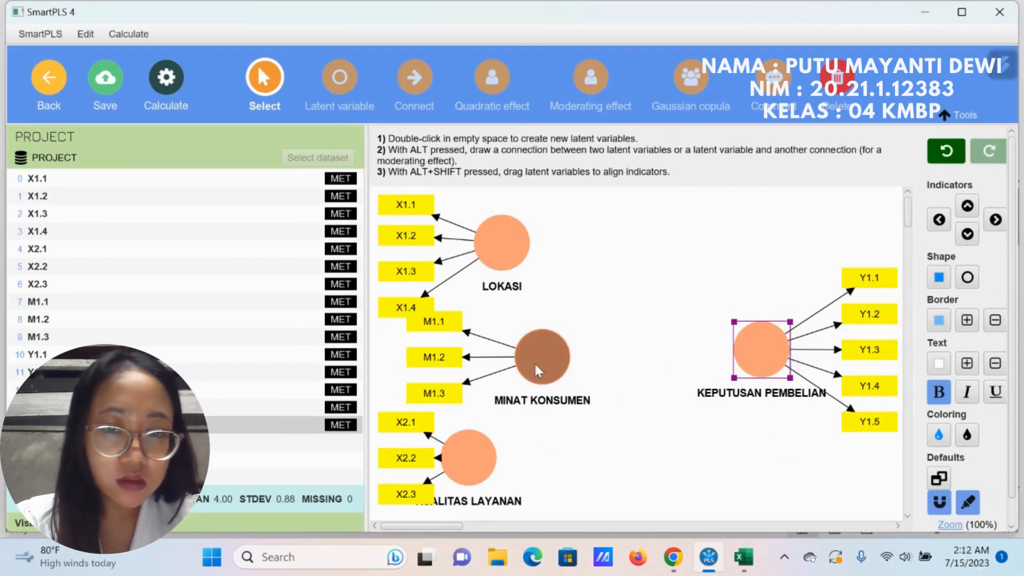
{"action": "mouse_move", "coordinate": [556, 367]}
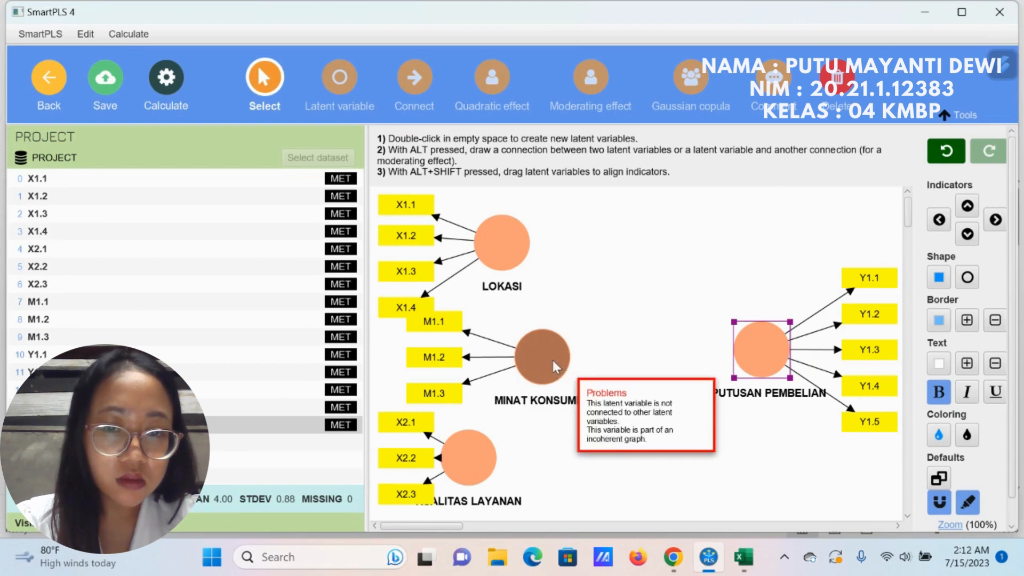
{"action": "left_click_drag", "start_coordinate": [556, 367], "coordinate": [584, 367]}
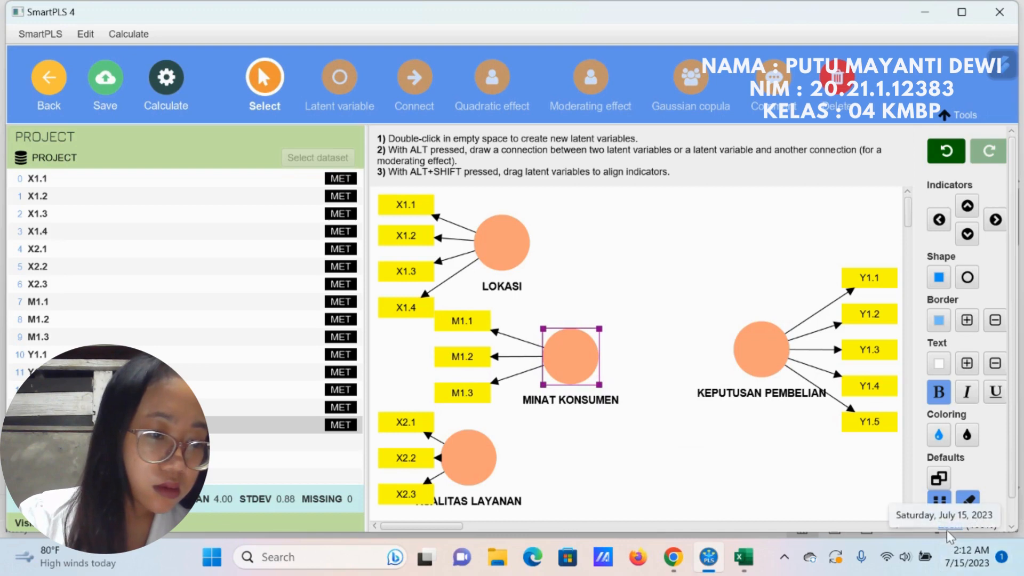
Step: Spread out the model by lowering KUALITAS LAYANAN and MINAT KONSUMEN slightly and moving KEPUTUSAN PEMBELIAN farther right
{"action": "left_click", "coordinate": [866, 499]}
{"action": "left_click_drag", "start_coordinate": [947, 514], "coordinate": [943, 513]}
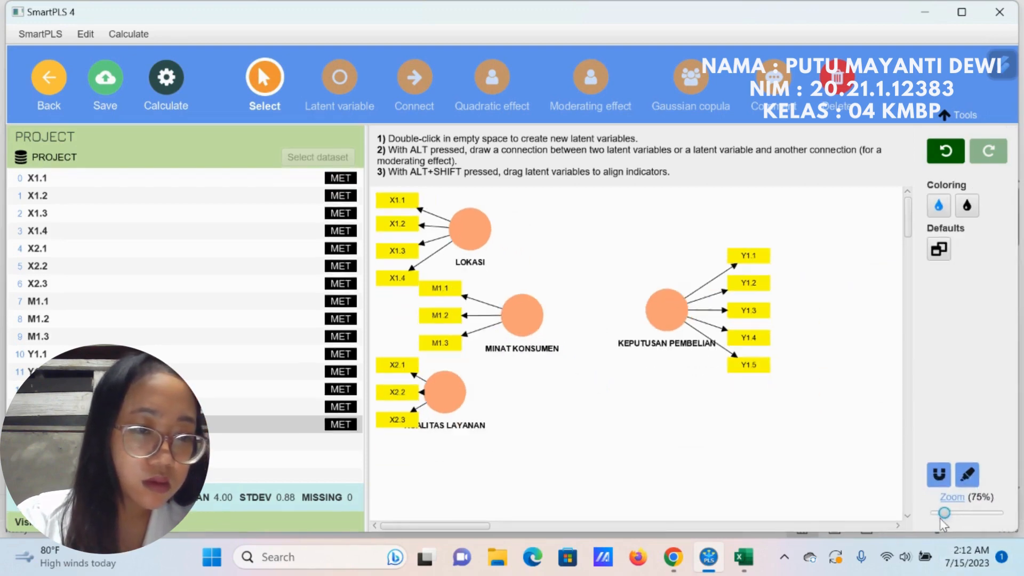
{"action": "left_click_drag", "start_coordinate": [445, 393], "coordinate": [471, 419]}
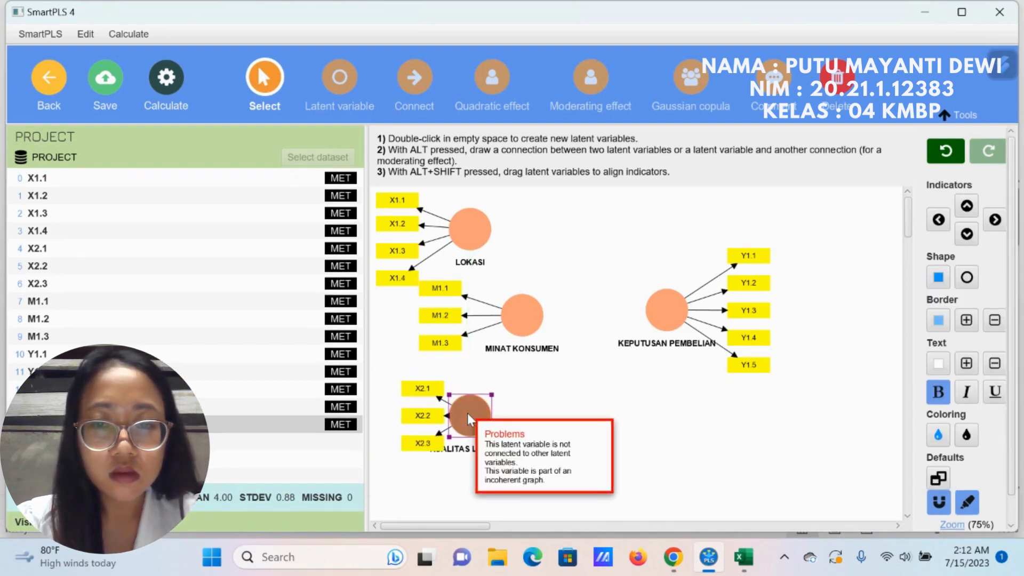
{"action": "left_click", "coordinate": [390, 410]}
{"action": "left_click", "coordinate": [413, 393]}
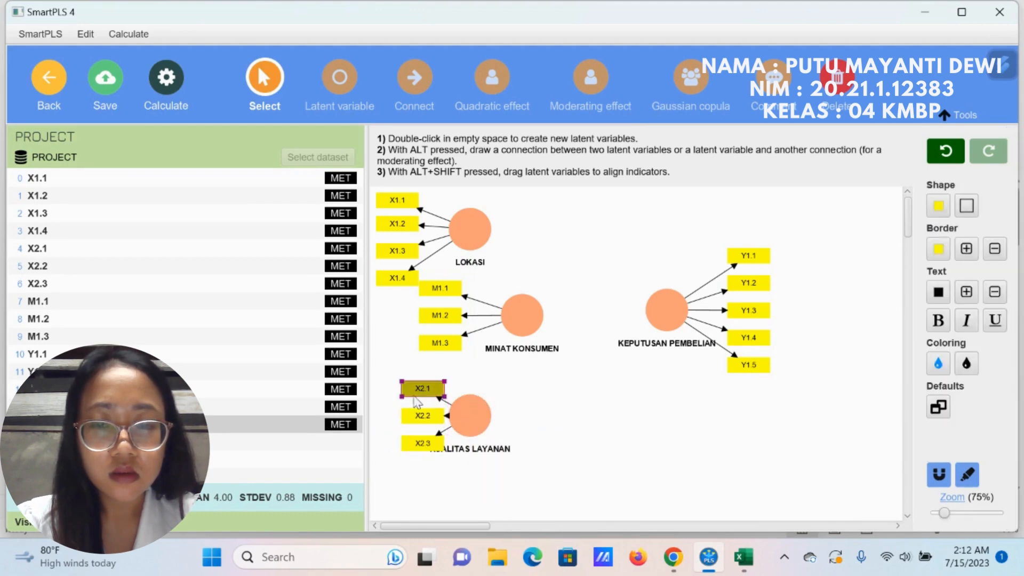
{"action": "left_click", "coordinate": [395, 409]}
{"action": "left_click", "coordinate": [432, 416]}
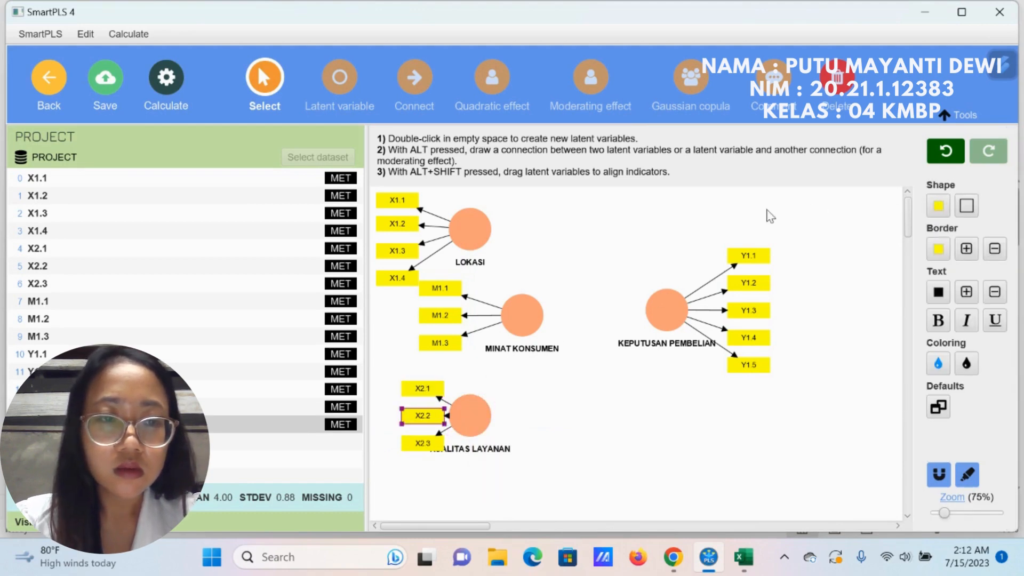
{"action": "left_click_drag", "start_coordinate": [522, 316], "coordinate": [528, 328]}
{"action": "left_click_drag", "start_coordinate": [674, 328], "coordinate": [752, 344]}
Step: Realign the indicators of KUALITAS LAYANAN on its left side so they clear its label
{"action": "left_click", "coordinate": [469, 414]}
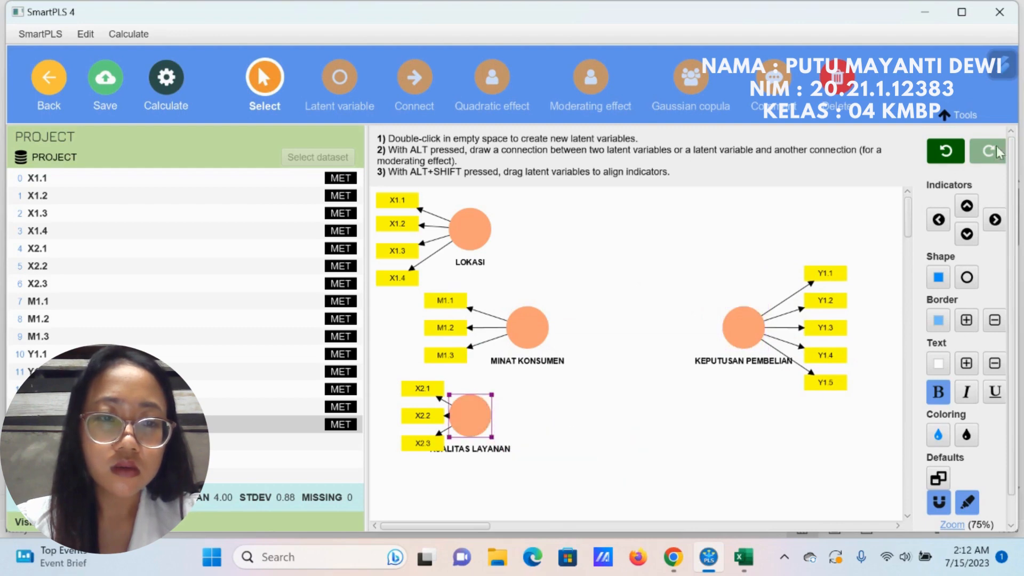
{"action": "left_click", "coordinate": [931, 219]}
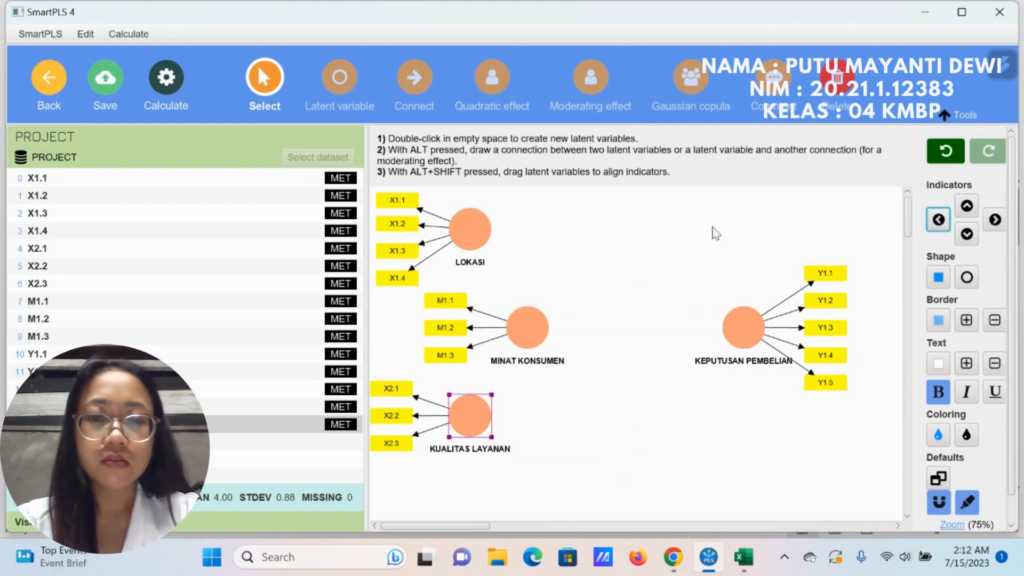
{"action": "left_click", "coordinate": [620, 258]}
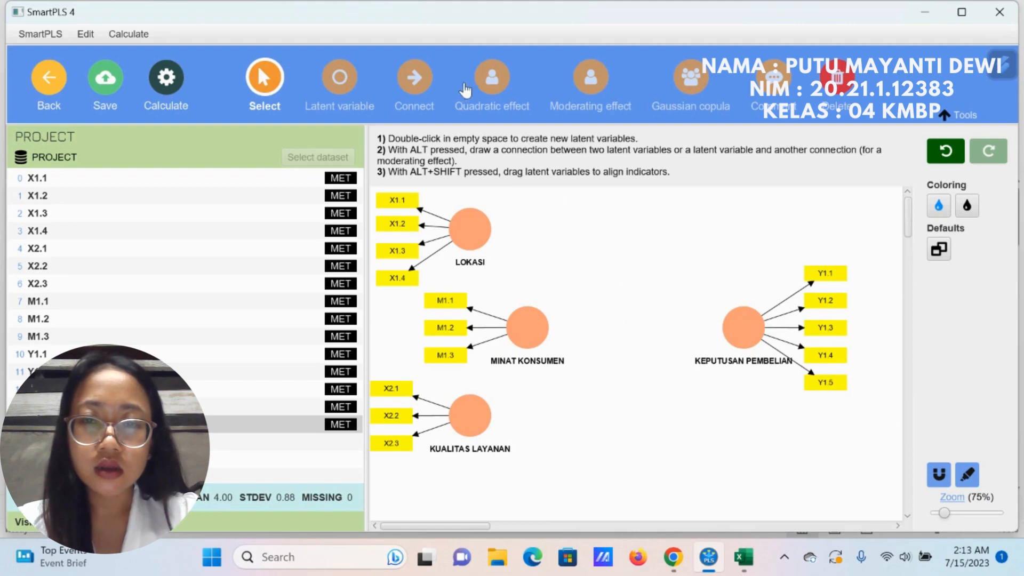
Step: Connect LOKASI and KUALITAS LAYANAN each to MINAT KONSUMEN and KEPUTUSAN PEMBELIAN, and MINAT KONSUMEN to KEPUTUSAN PEMBELIAN
{"action": "left_click", "coordinate": [419, 80]}
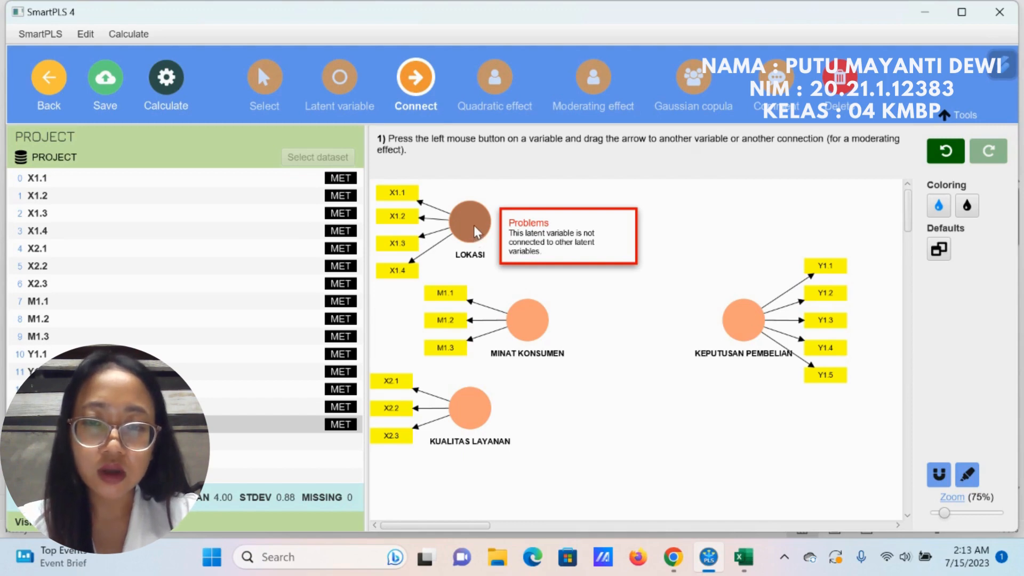
{"action": "left_click_drag", "start_coordinate": [475, 226], "coordinate": [520, 307]}
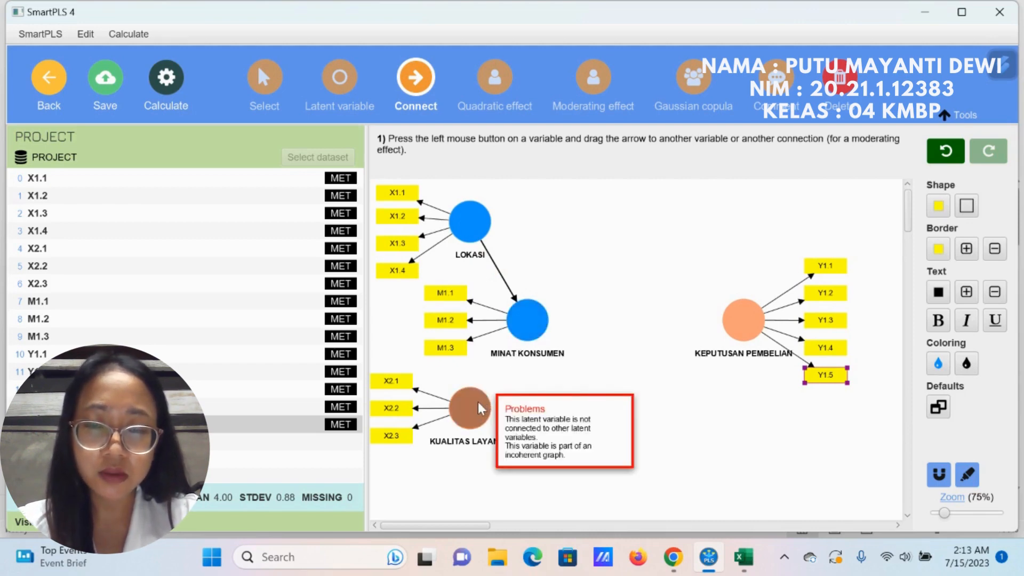
{"action": "left_click_drag", "start_coordinate": [478, 402], "coordinate": [525, 338]}
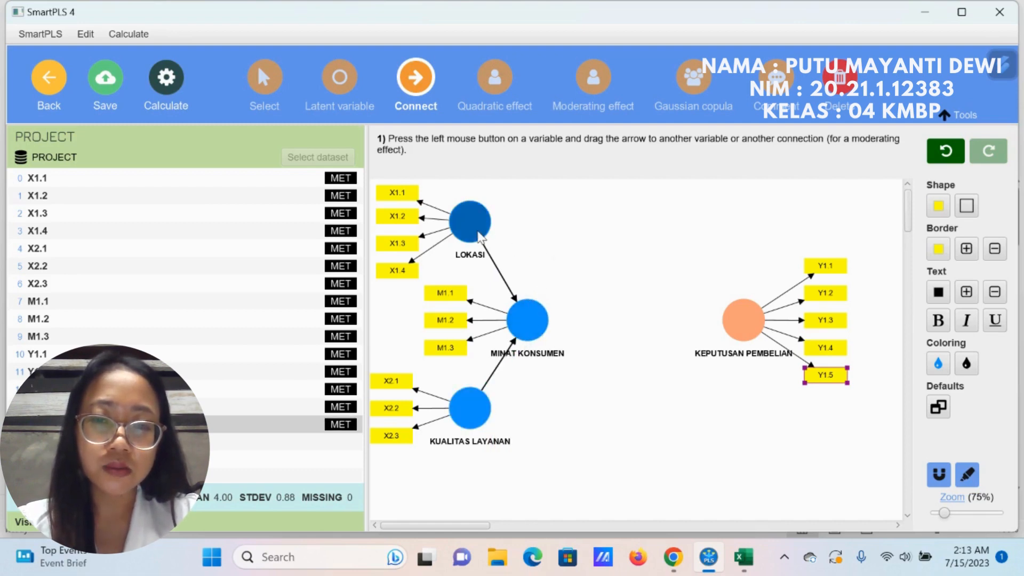
{"action": "left_click_drag", "start_coordinate": [487, 237], "coordinate": [733, 313]}
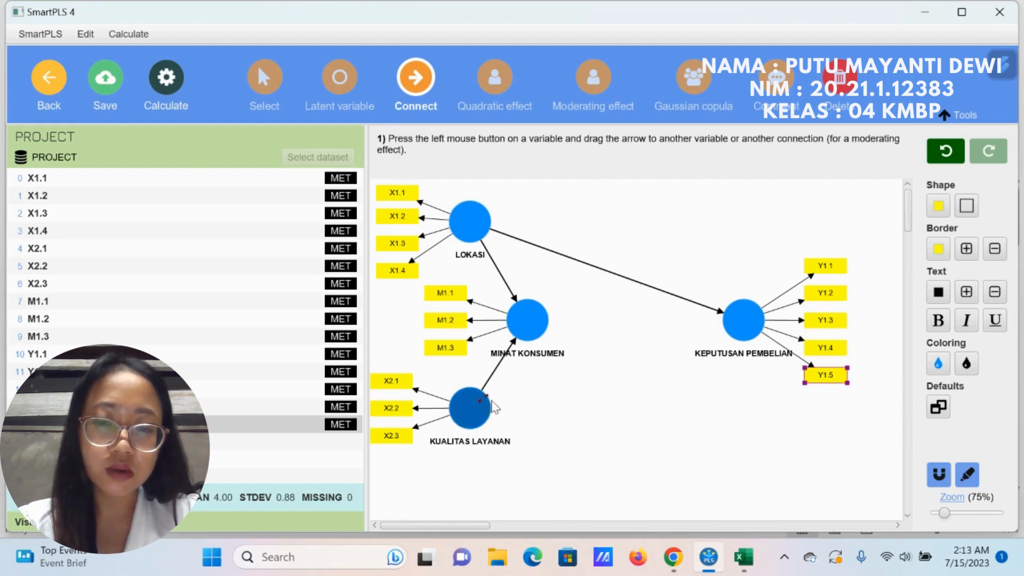
{"action": "left_click_drag", "start_coordinate": [492, 402], "coordinate": [735, 318]}
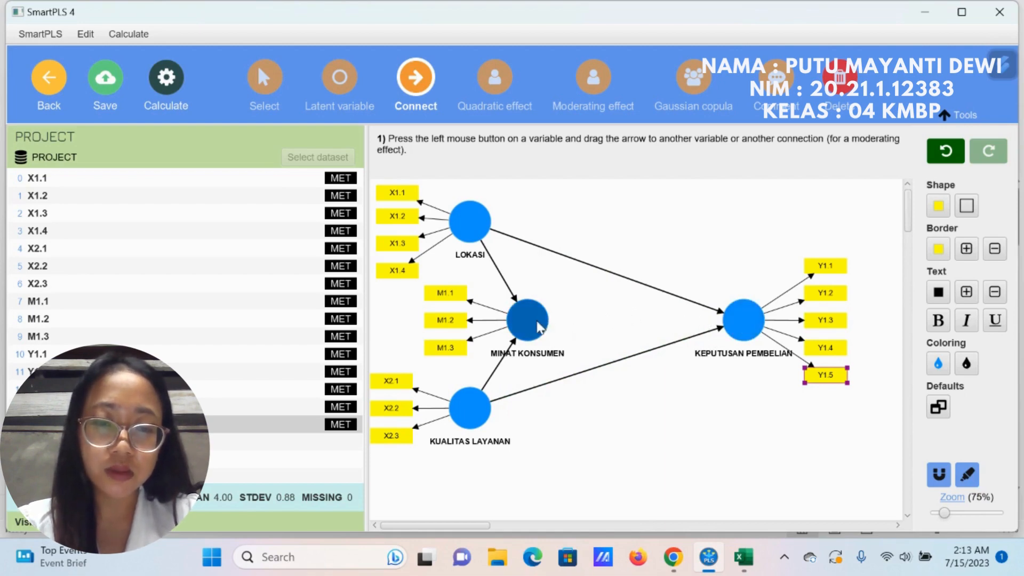
{"action": "left_click_drag", "start_coordinate": [539, 326], "coordinate": [732, 320]}
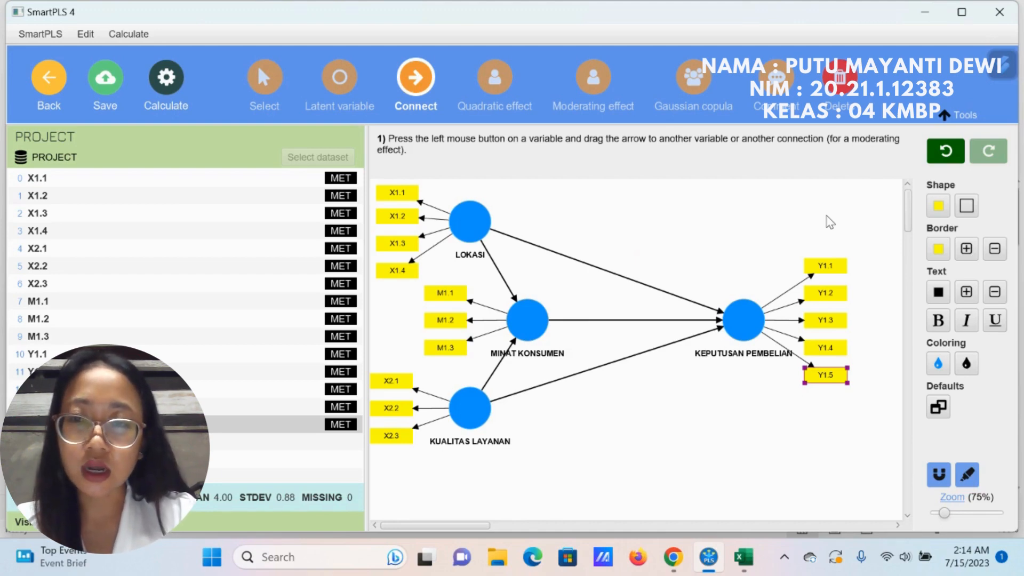
Step: Run the PLS-SEM algorithm with the Path weighting scheme, Standardized results and Default initial weights, opening the report
{"action": "left_click", "coordinate": [174, 85]}
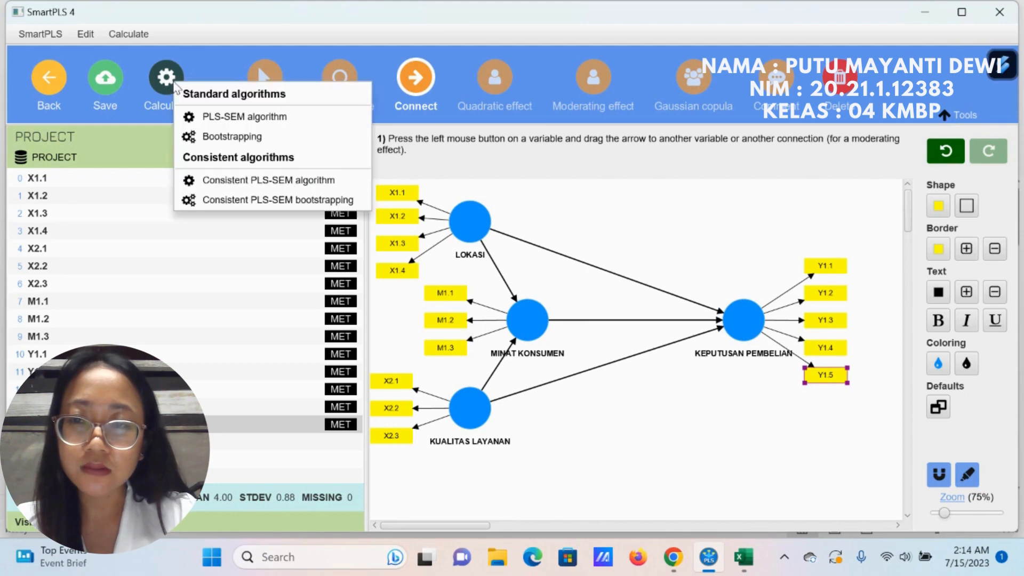
{"action": "left_click", "coordinate": [203, 117]}
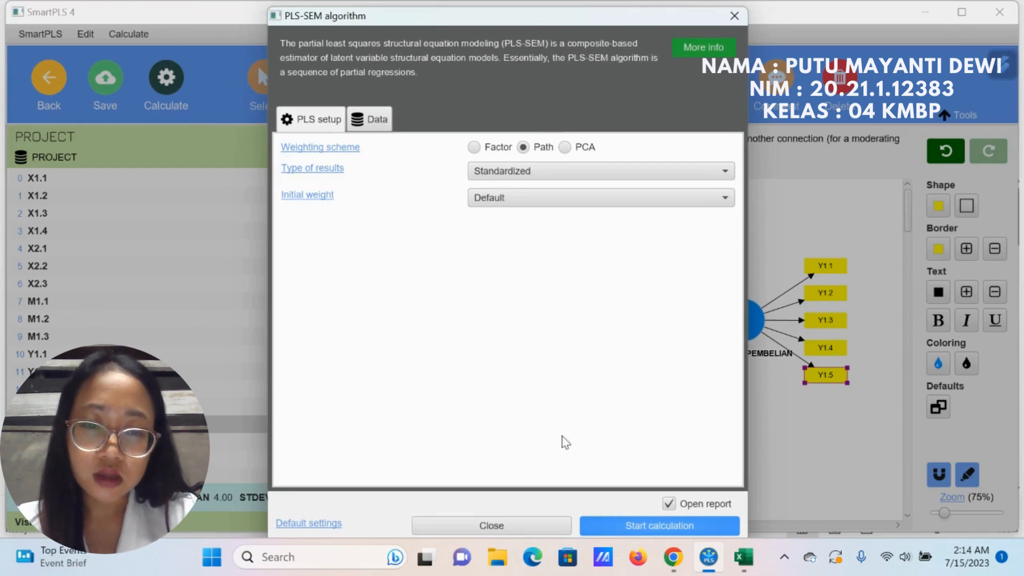
{"action": "left_click", "coordinate": [620, 527]}
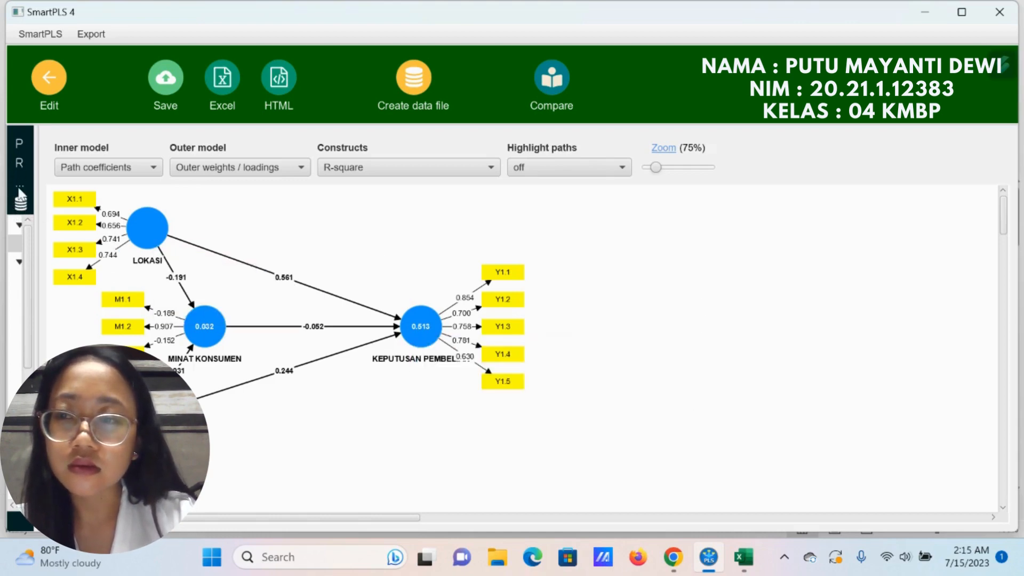
Step: Widen the report's results list and display the outer loadings matrix enlarged to 112%
{"action": "left_click", "coordinate": [19, 223]}
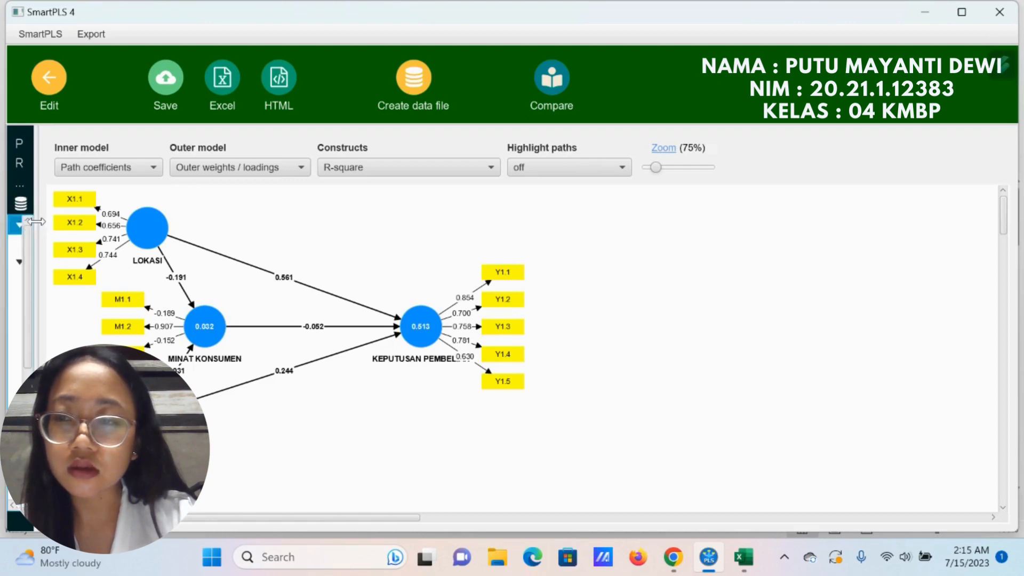
{"action": "left_click_drag", "start_coordinate": [38, 233], "coordinate": [224, 234]}
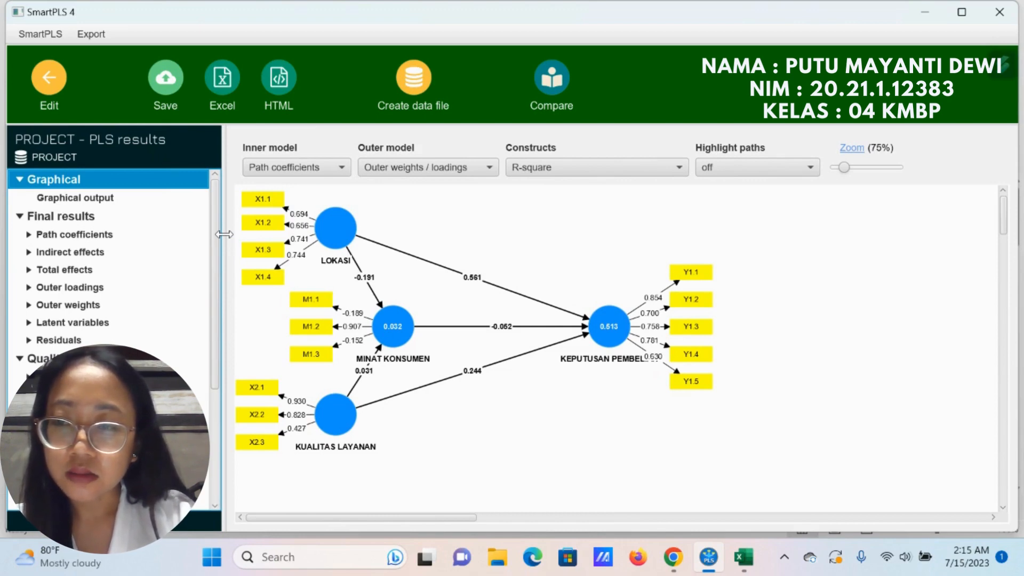
{"action": "left_click", "coordinate": [56, 290]}
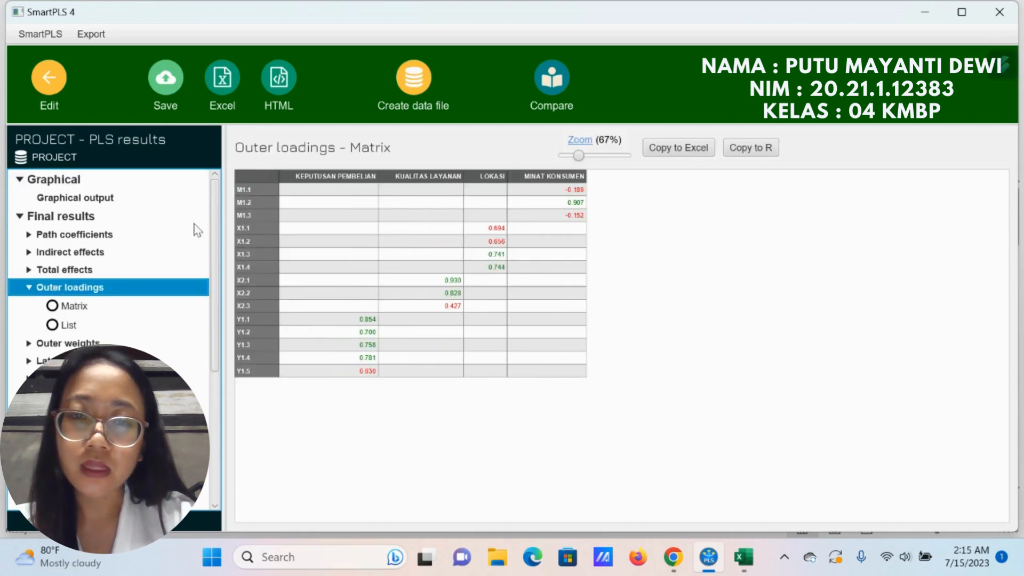
{"action": "left_click_drag", "start_coordinate": [581, 156], "coordinate": [595, 156]}
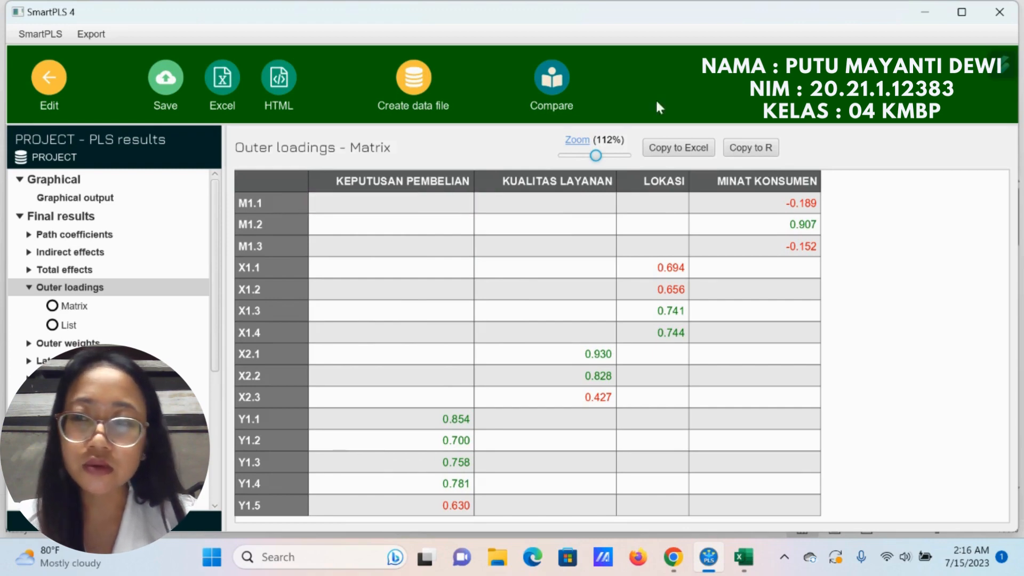
Step: Return to the model and delete indicator M1.1 from MINAT KONSUMEN
{"action": "left_click", "coordinate": [49, 89]}
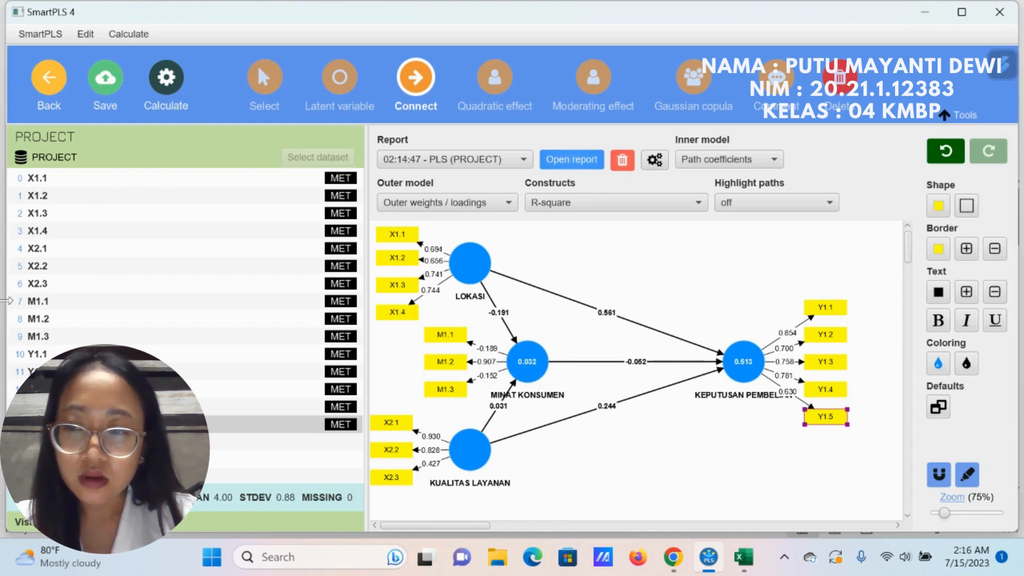
{"action": "left_click", "coordinate": [42, 301]}
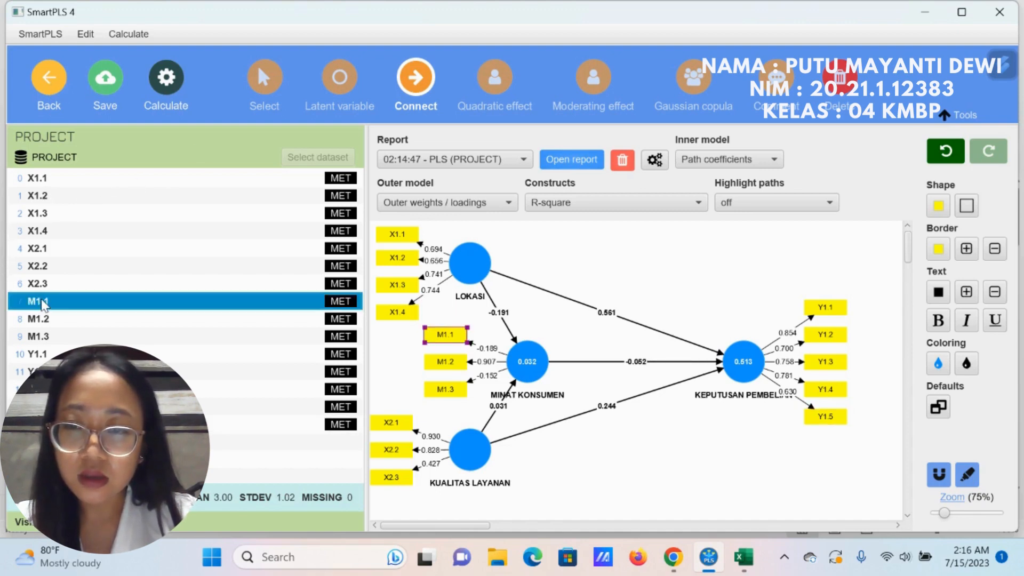
{"action": "right_click", "coordinate": [446, 334]}
{"action": "left_click", "coordinate": [495, 367]}
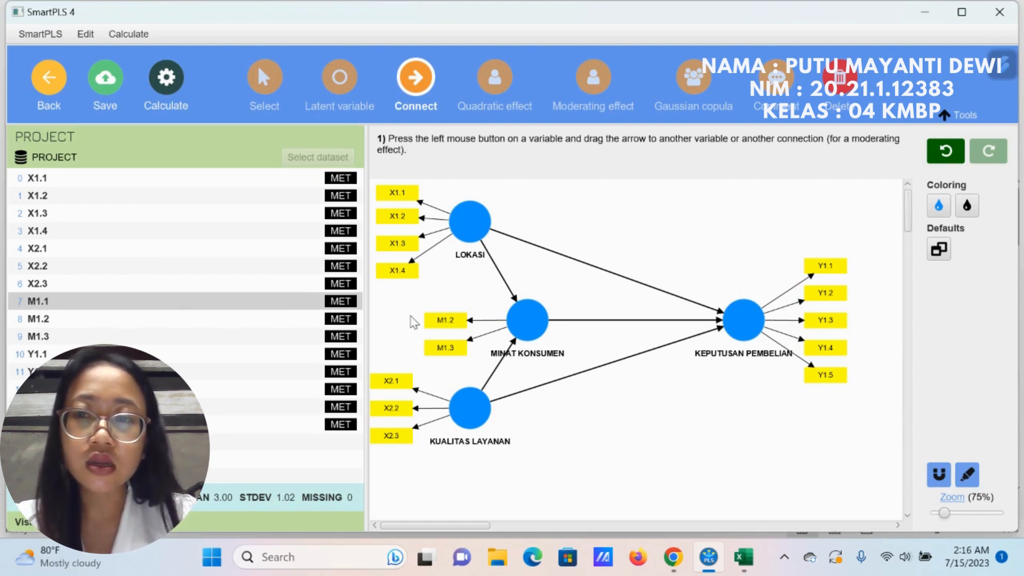
Step: Rerun the PLS-SEM algorithm on the model without M1.1 and show its outer loadings matrix
{"action": "left_click", "coordinate": [174, 93]}
{"action": "left_click", "coordinate": [202, 120]}
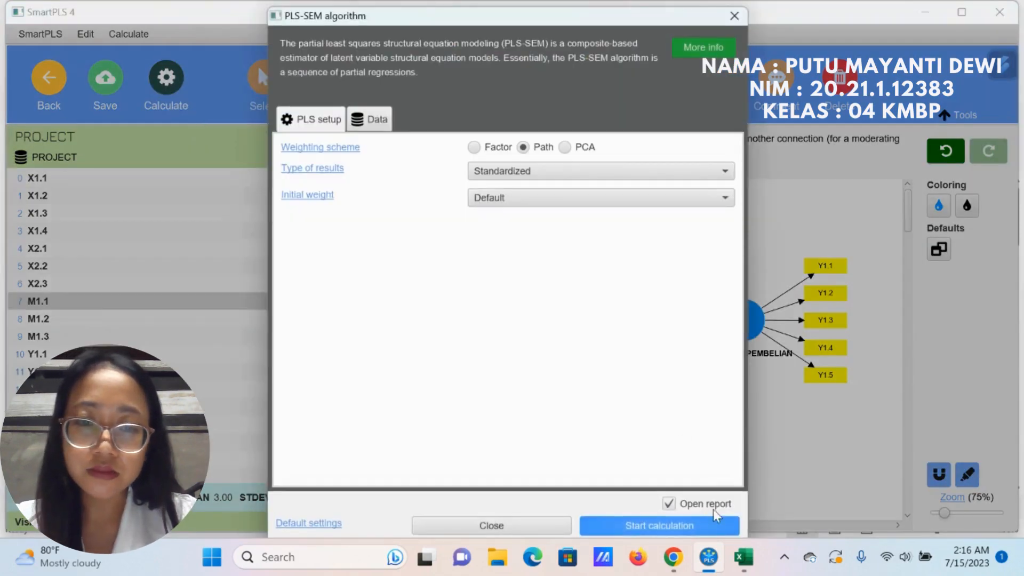
{"action": "left_click", "coordinate": [702, 518]}
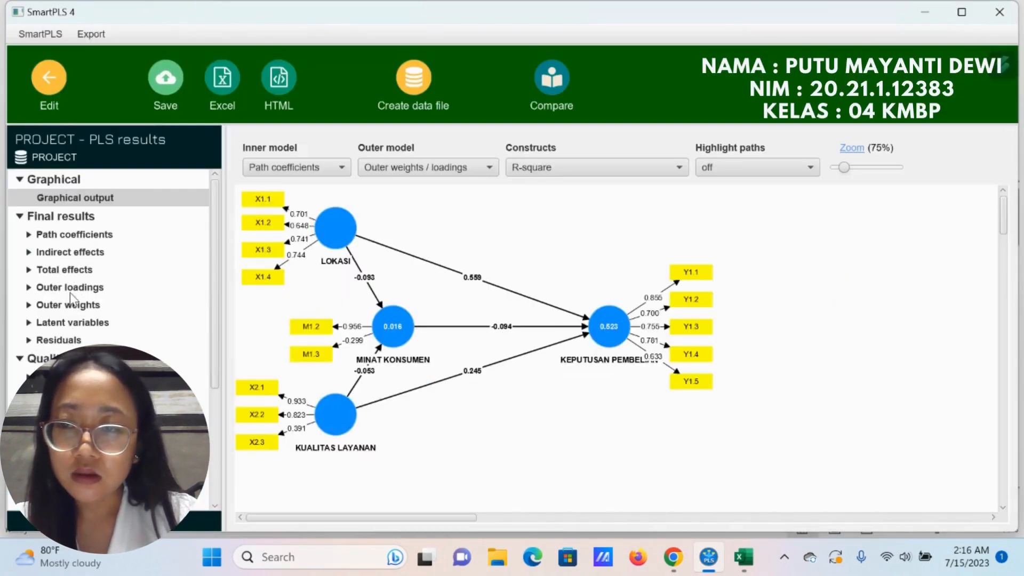
{"action": "left_click", "coordinate": [72, 288]}
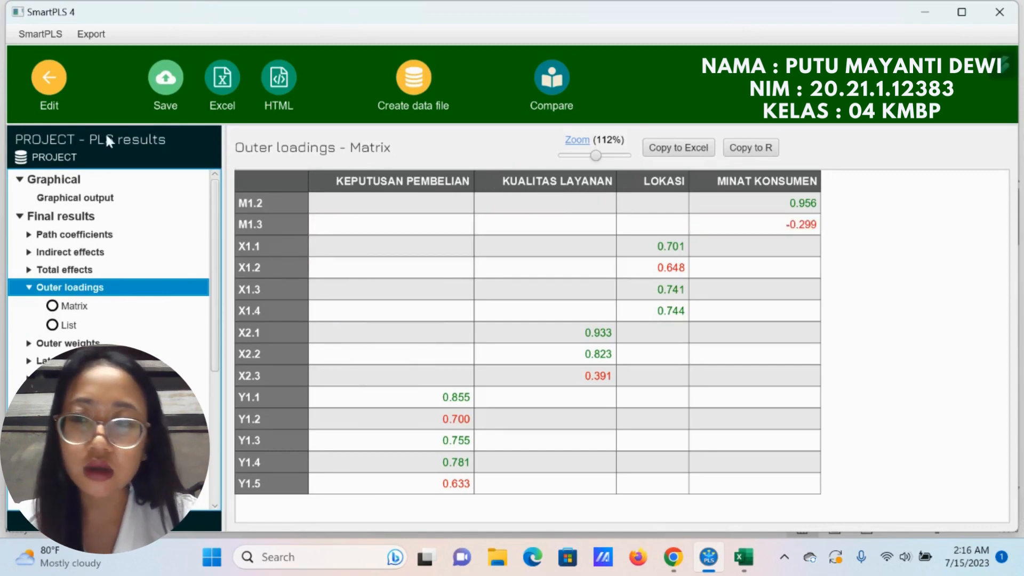
Step: Go back to the model and delete indicator M1.3 from MINAT KONSUMEN
{"action": "left_click", "coordinate": [38, 85]}
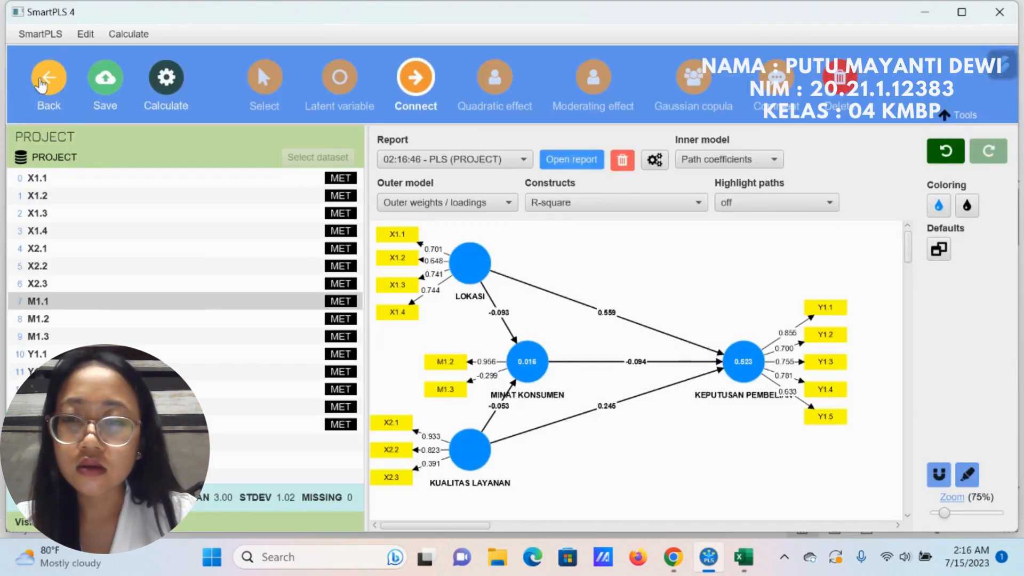
{"action": "left_click", "coordinate": [55, 339]}
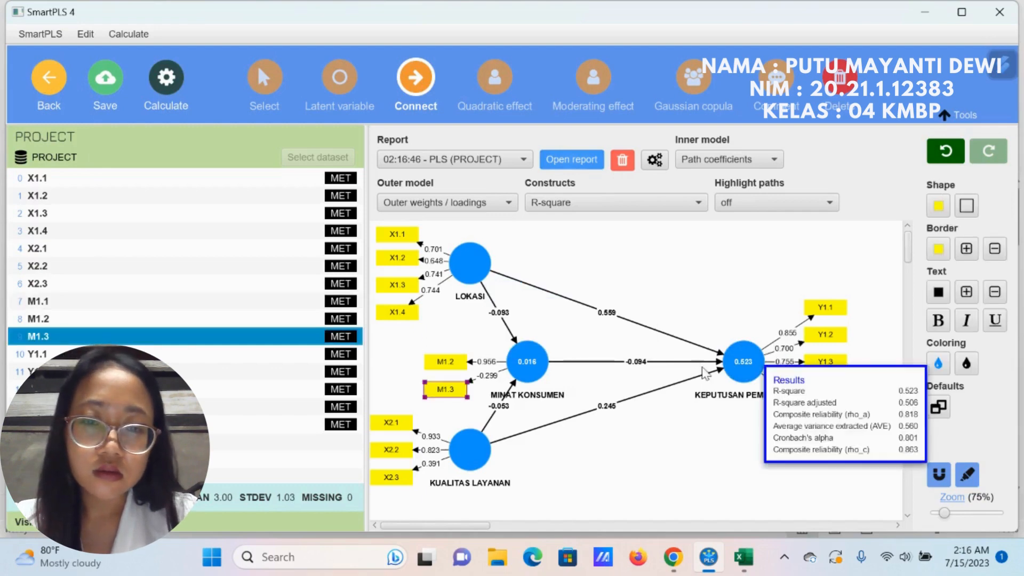
{"action": "right_click", "coordinate": [458, 392]}
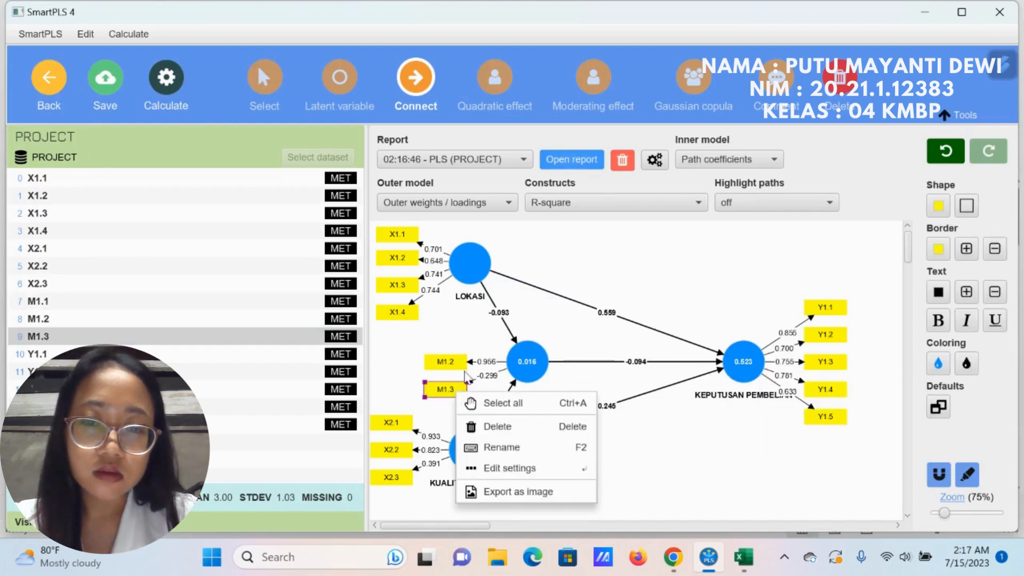
{"action": "left_click", "coordinate": [493, 426]}
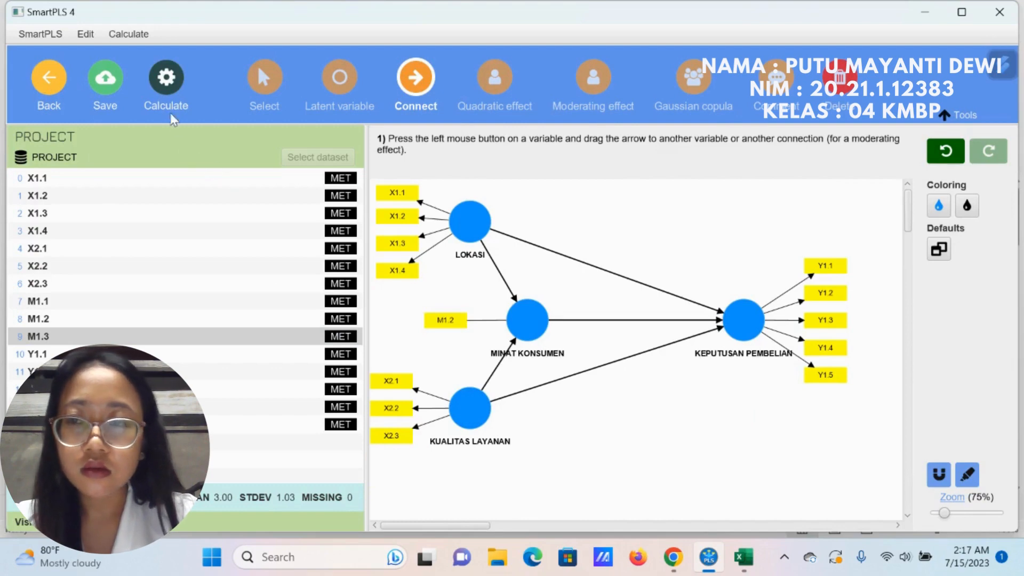
Step: Recalculate the model without M1.3 using the PLS-SEM algorithm and show the outer loadings matrix
{"action": "left_click", "coordinate": [168, 88]}
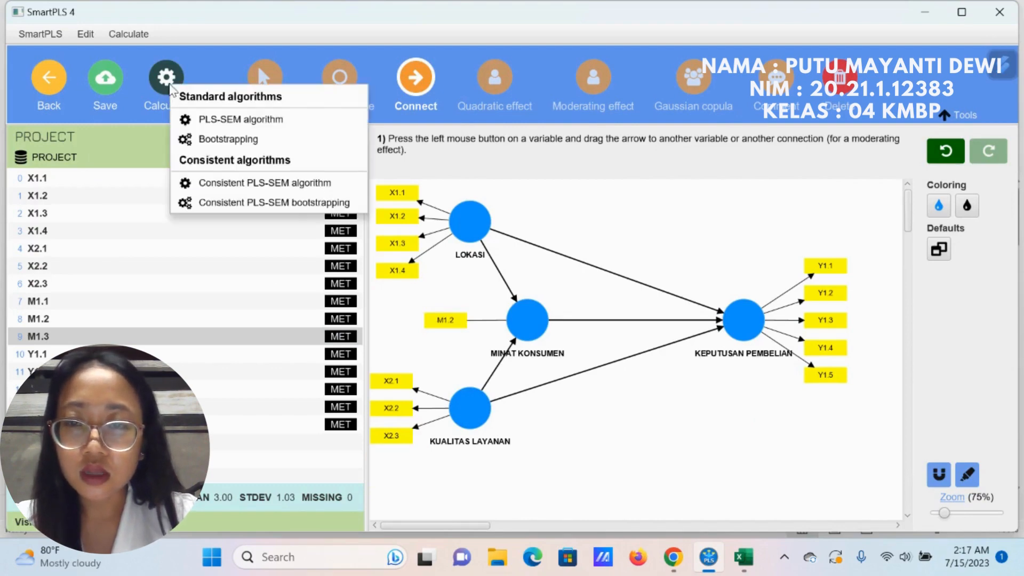
{"action": "left_click", "coordinate": [198, 114]}
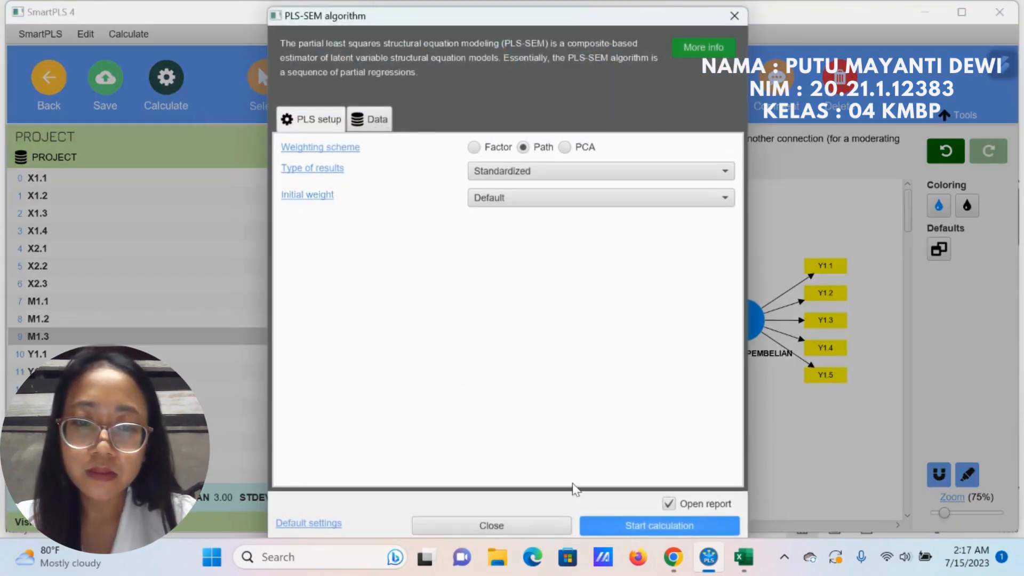
{"action": "left_click", "coordinate": [605, 523]}
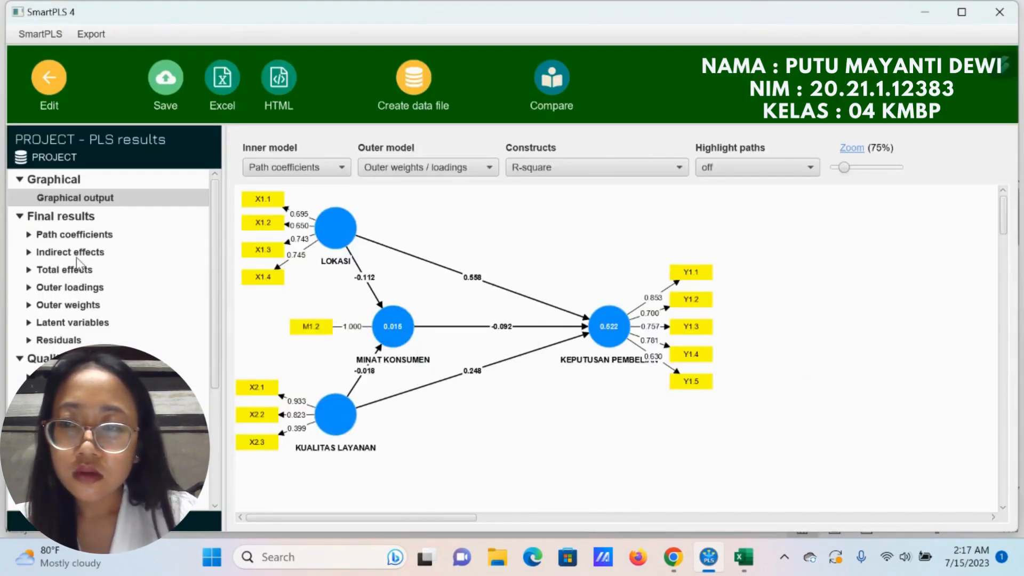
{"action": "left_click", "coordinate": [78, 287]}
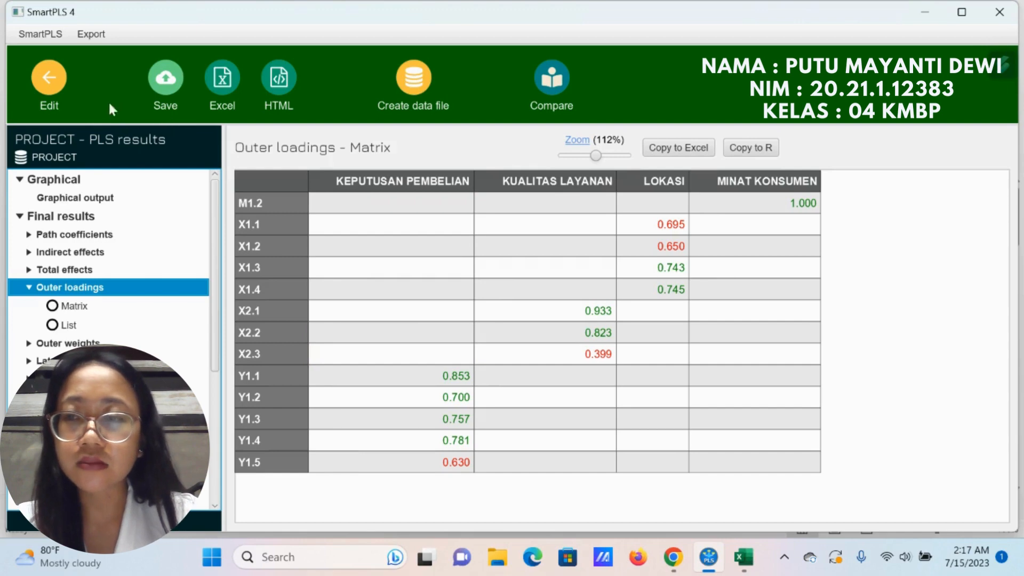
Step: Return to the model and delete indicator X2.3 from KUALITAS LAYANAN
{"action": "left_click", "coordinate": [49, 80]}
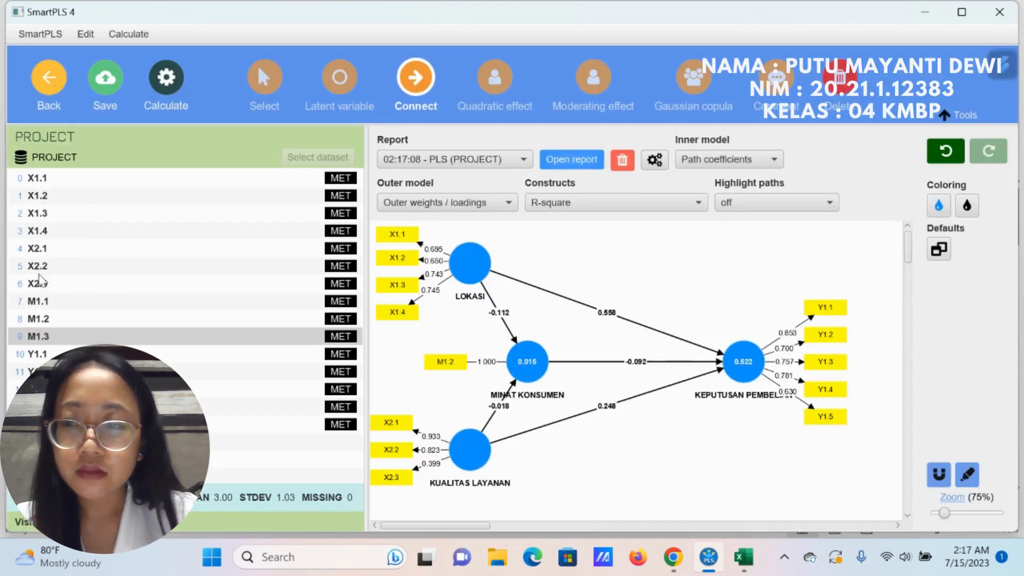
{"action": "left_click", "coordinate": [41, 280]}
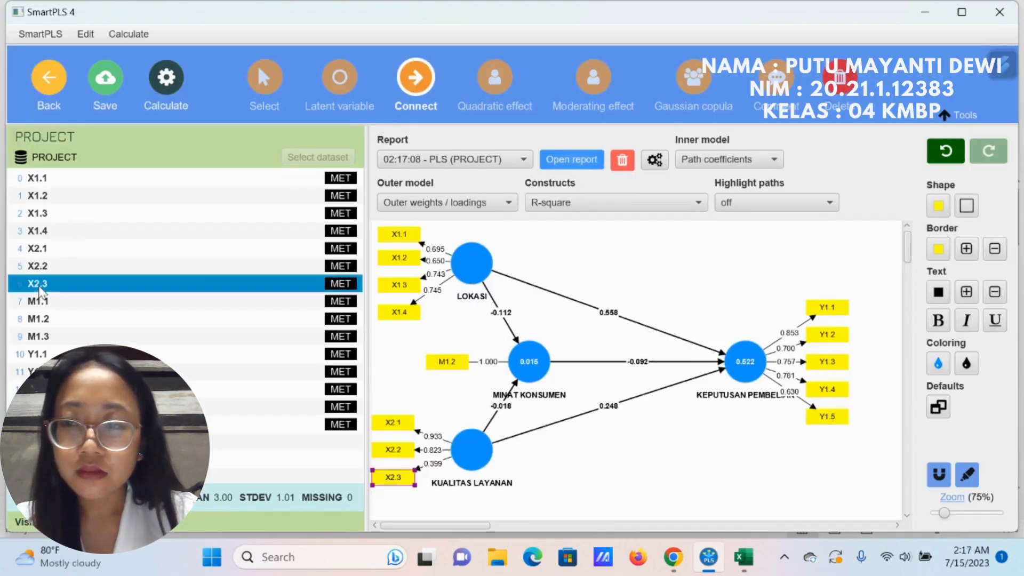
{"action": "right_click", "coordinate": [406, 480]}
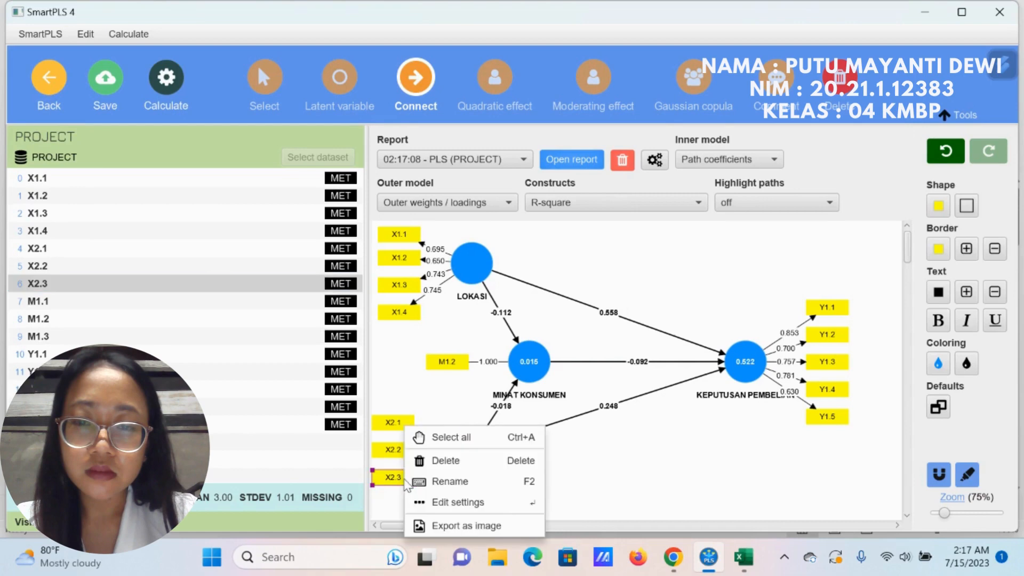
{"action": "left_click", "coordinate": [422, 460]}
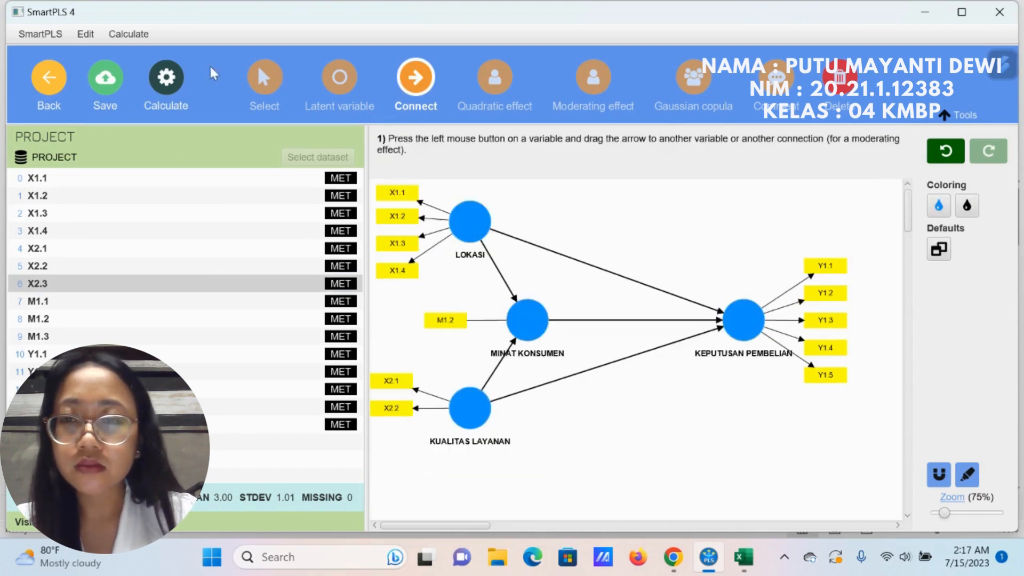
Step: Rerun the PLS-SEM algorithm without X2.3, check the outer loadings matrix and return to the model
{"action": "left_click", "coordinate": [176, 77]}
{"action": "left_click", "coordinate": [229, 103]}
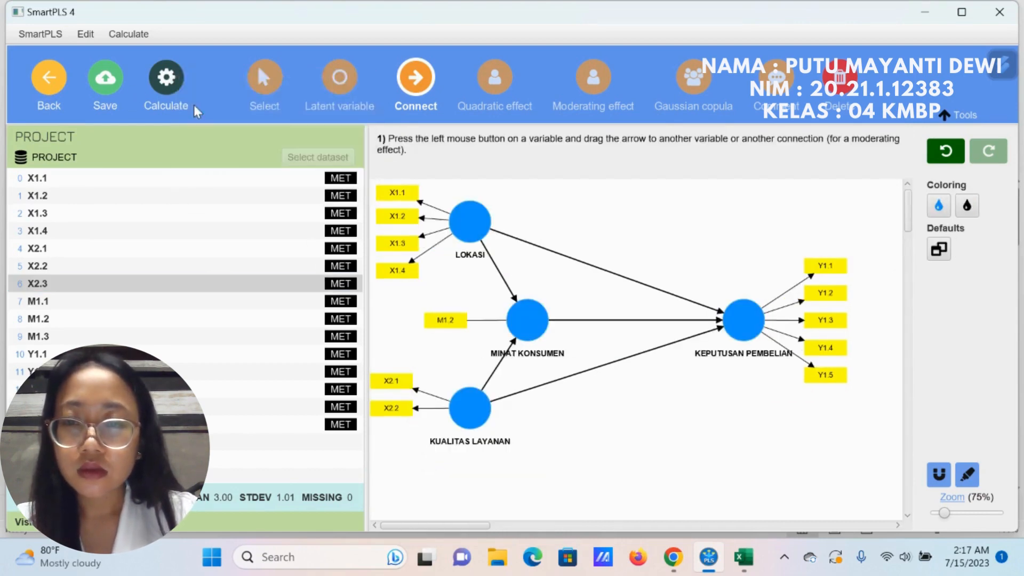
{"action": "left_click", "coordinate": [625, 520]}
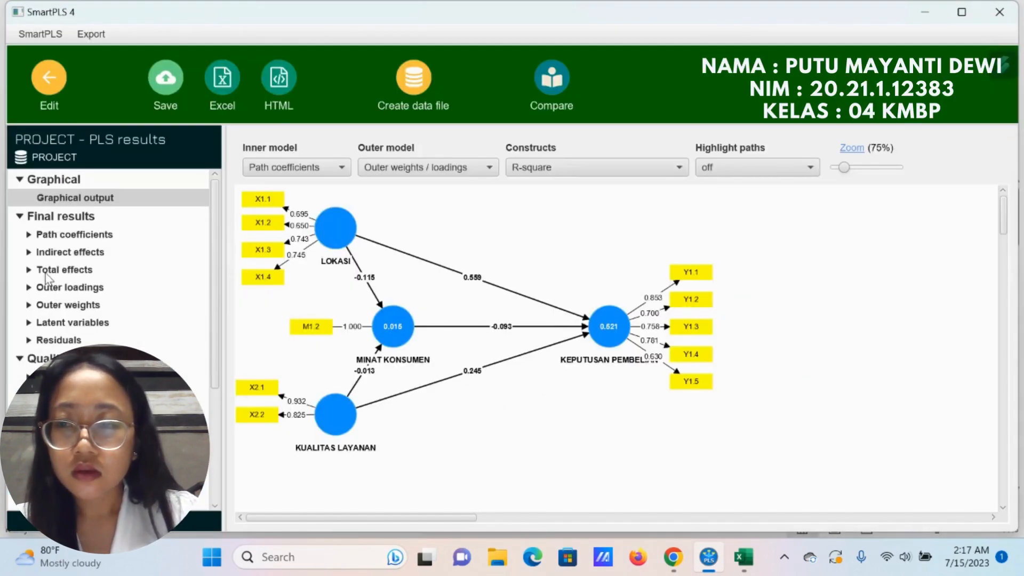
{"action": "left_click", "coordinate": [65, 288]}
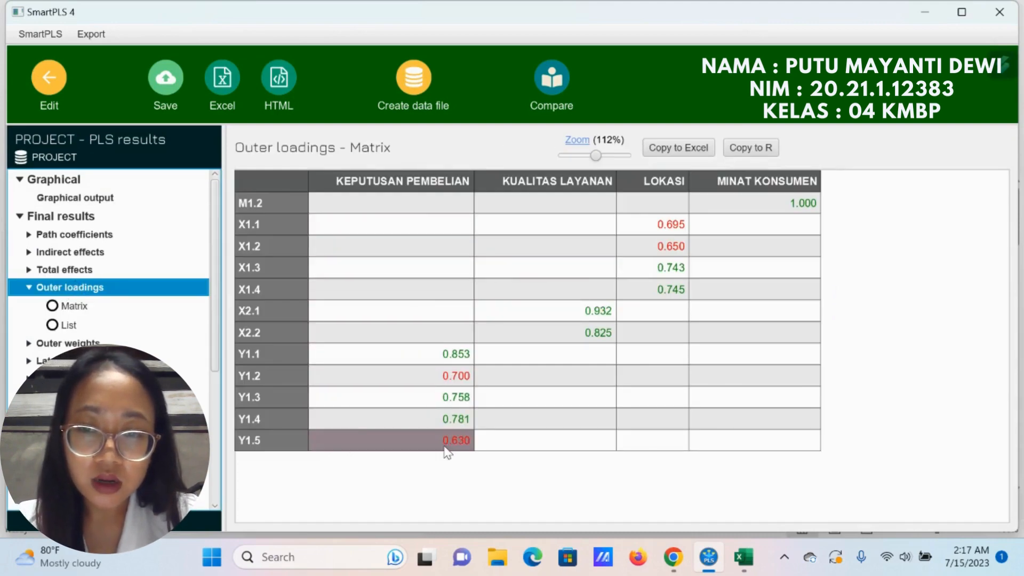
{"action": "left_click", "coordinate": [46, 80]}
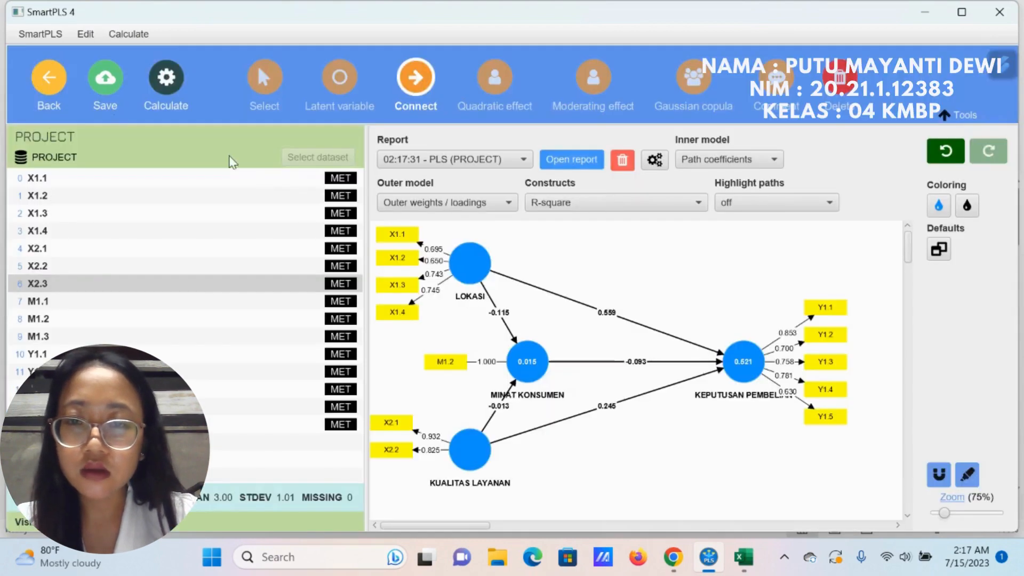
Step: Delete indicator Y1.5 from the KEPUTUSAN PEMBELIAN construct
{"action": "left_click", "coordinate": [134, 424]}
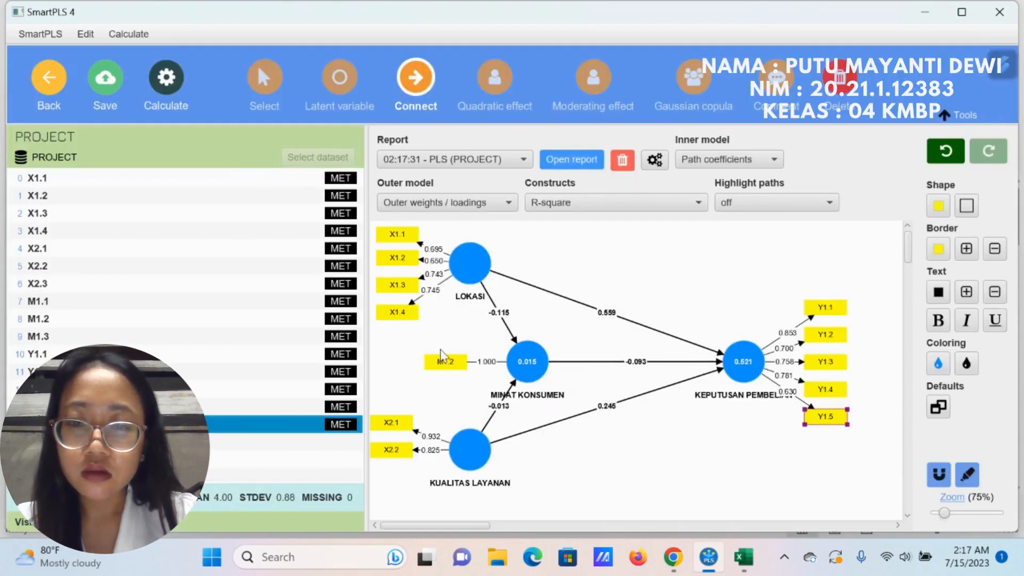
{"action": "right_click", "coordinate": [816, 417]}
{"action": "left_click", "coordinate": [856, 452]}
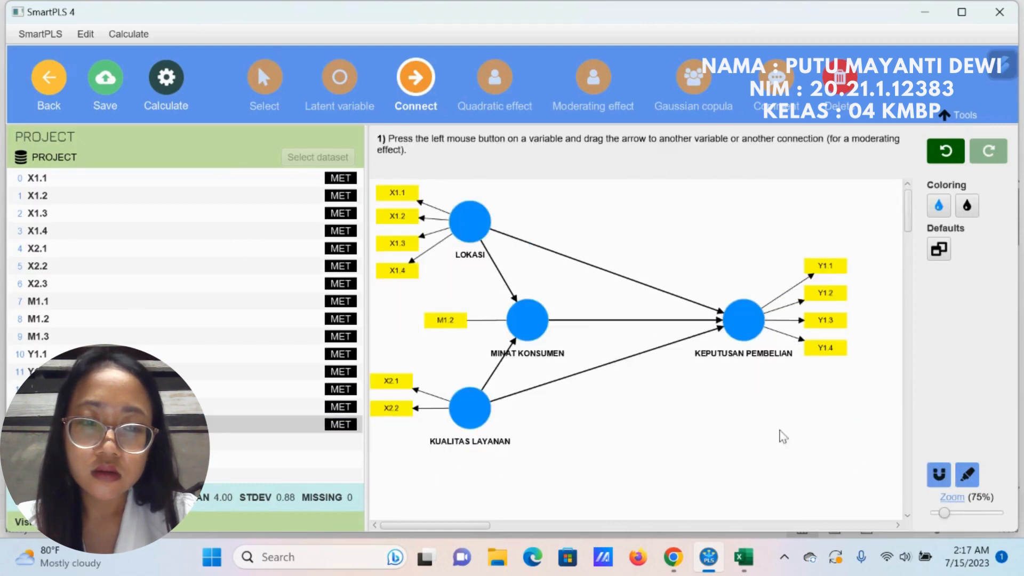
Step: Recalculate the model without Y1.5 using the PLS-SEM algorithm and show the outer loadings matrix
{"action": "left_click", "coordinate": [166, 80]}
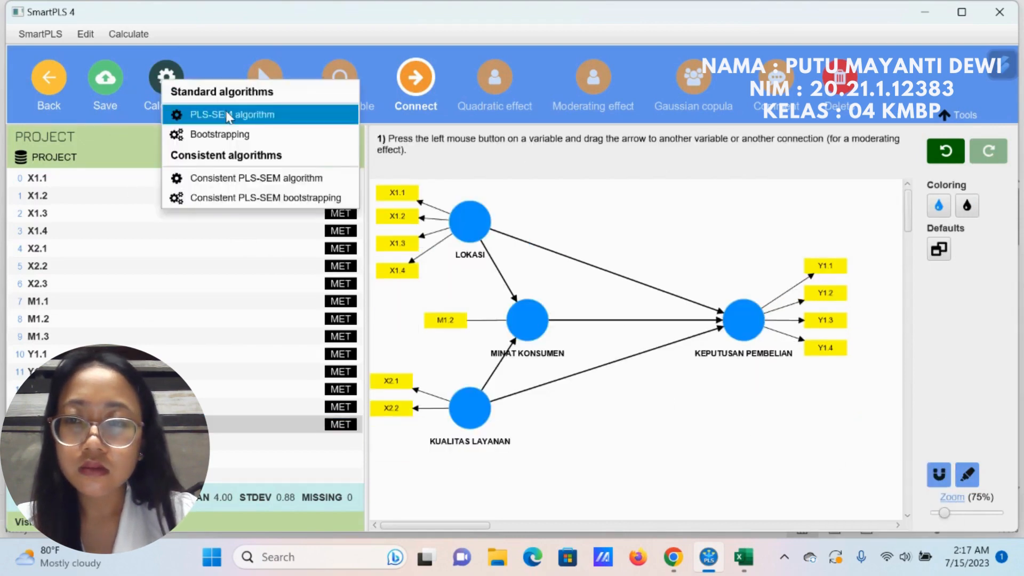
{"action": "left_click", "coordinate": [224, 111]}
{"action": "left_click", "coordinate": [603, 521]}
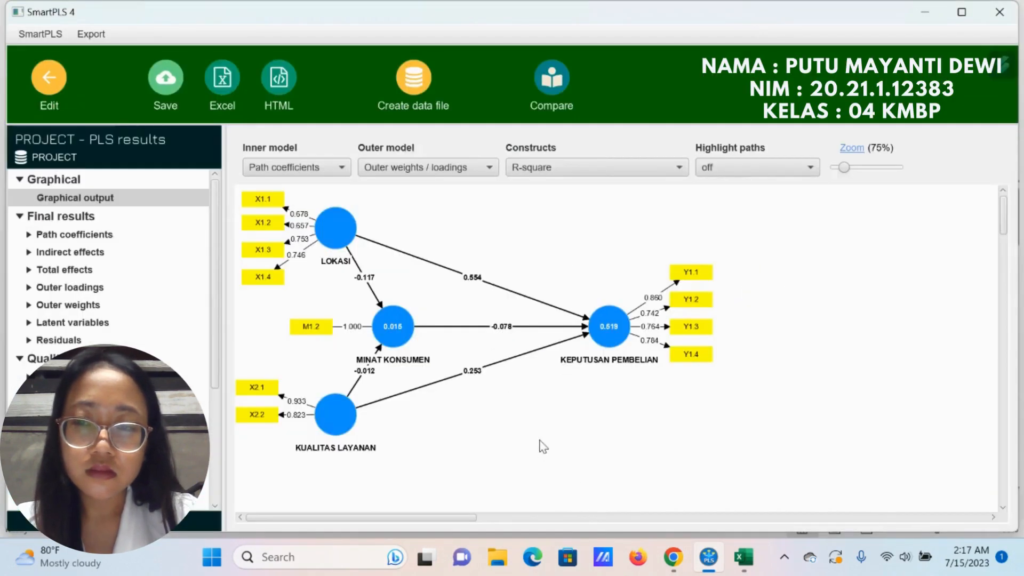
{"action": "left_click", "coordinate": [92, 289]}
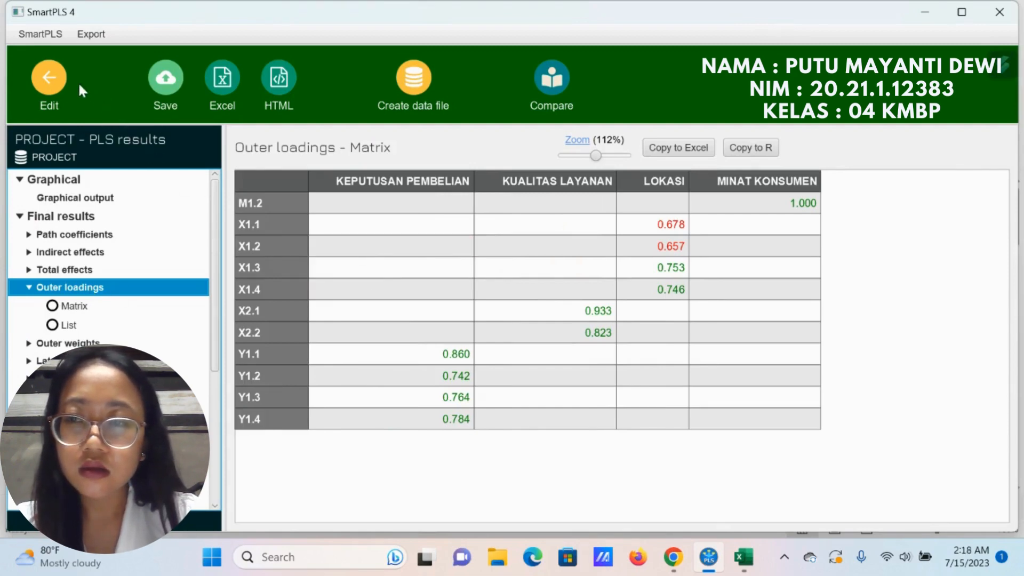
Step: Return to the model and delete indicator X1.2 from LOKASI
{"action": "left_click", "coordinate": [50, 83]}
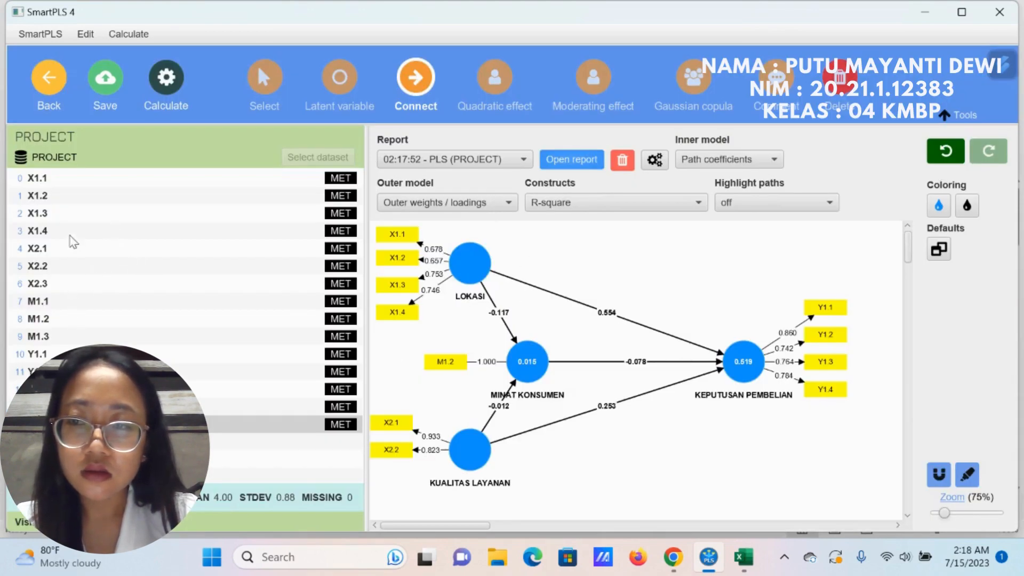
{"action": "left_click", "coordinate": [68, 197]}
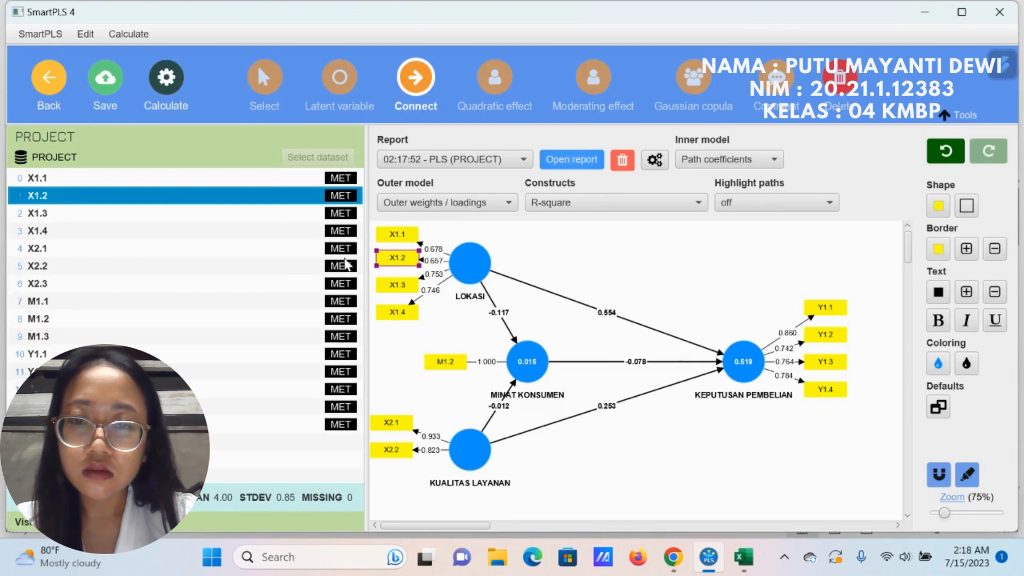
{"action": "right_click", "coordinate": [394, 260]}
{"action": "left_click", "coordinate": [433, 291]}
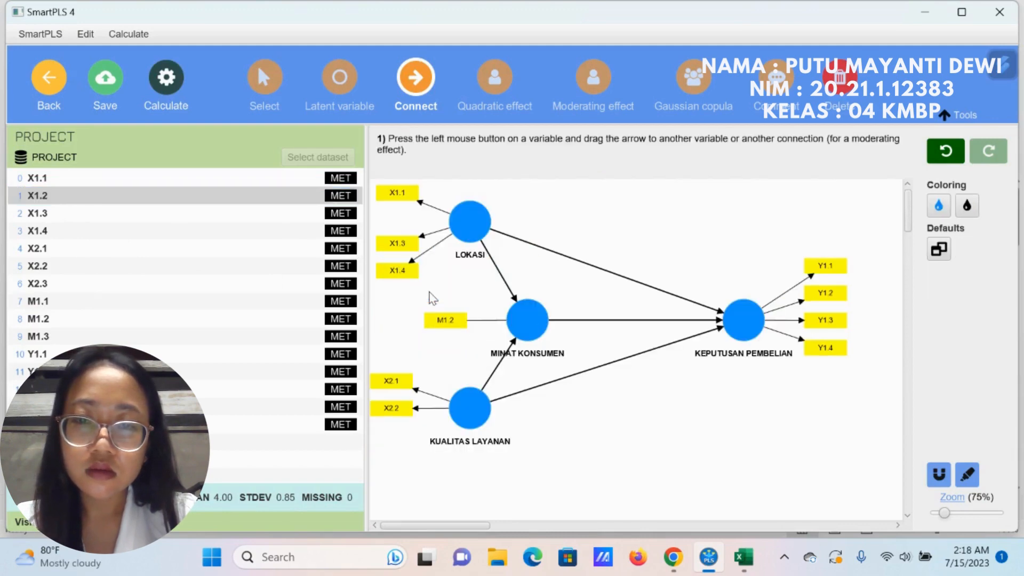
Step: Rerun the PLS-SEM algorithm without X1.2 and show the outer loadings matrix
{"action": "left_click", "coordinate": [166, 78]}
{"action": "left_click", "coordinate": [228, 122]}
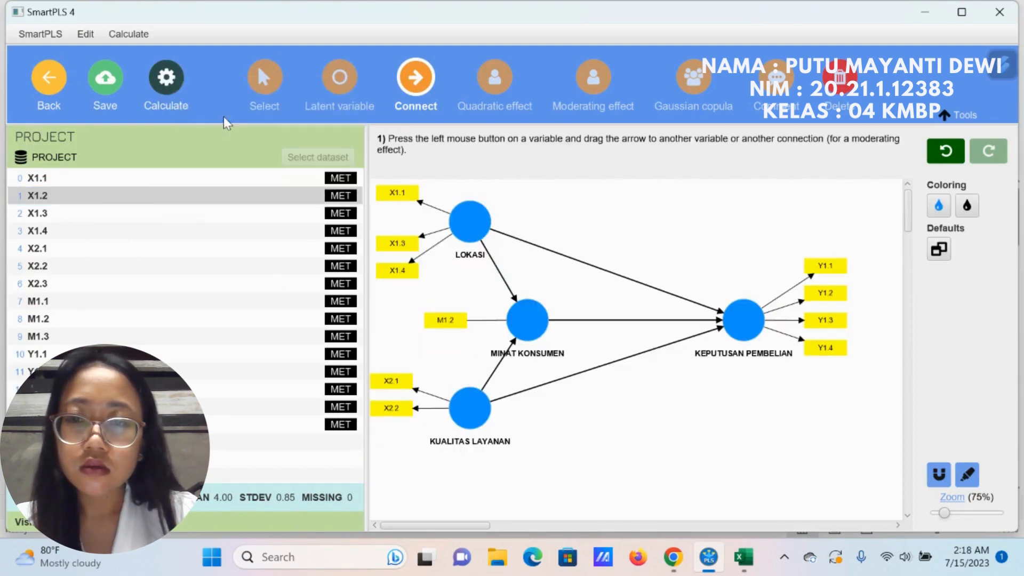
{"action": "left_click", "coordinate": [613, 527]}
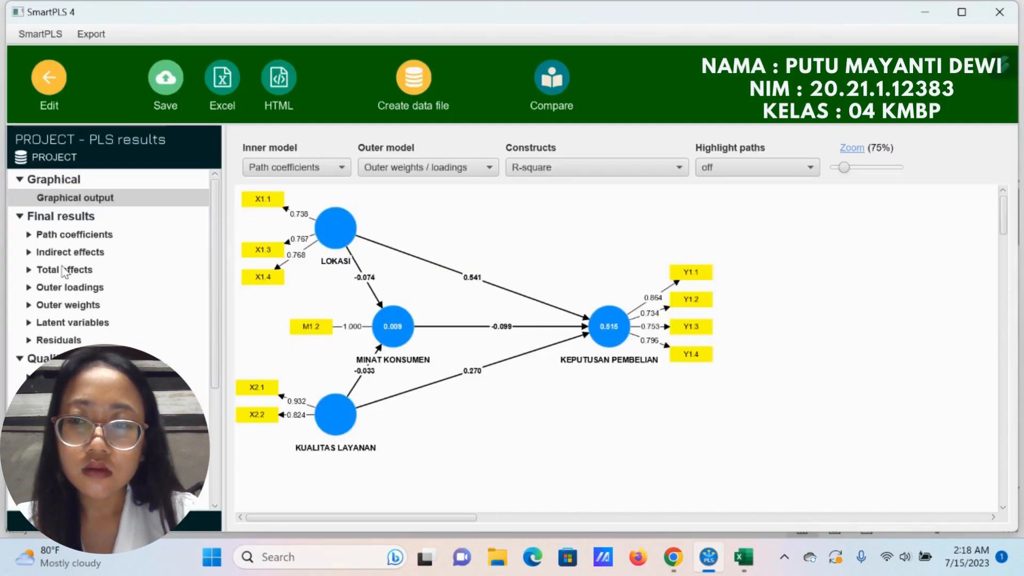
{"action": "left_click", "coordinate": [68, 288]}
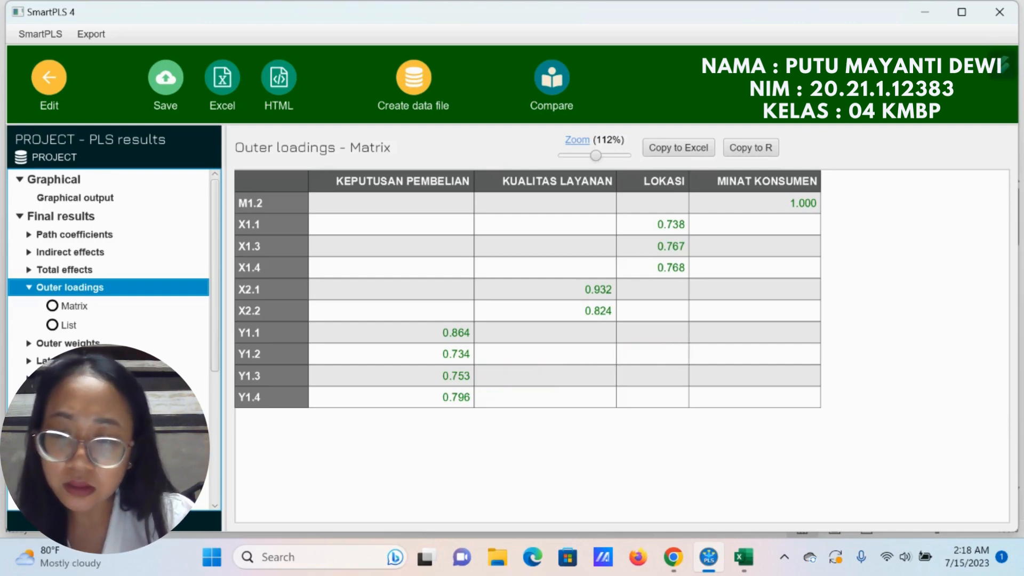
Step: Examine the construct reliability and validity overview, including AVE, and the R-square overview of the PLS results
{"action": "left_click", "coordinate": [102, 449]}
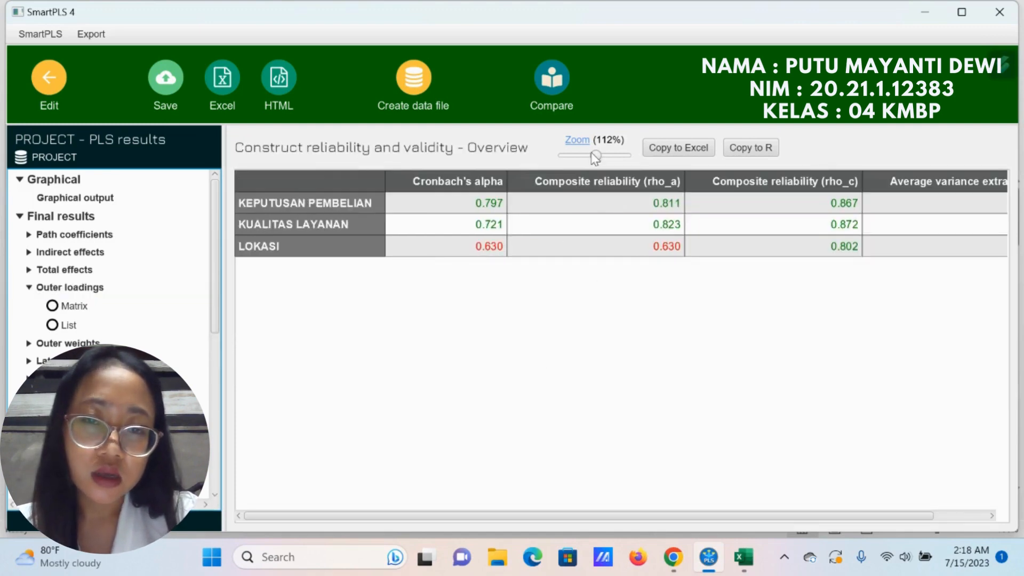
{"action": "mouse_move", "coordinate": [595, 156]}
{"action": "left_mouse_down"}
{"action": "mouse_move", "coordinate": [585, 177]}
{"action": "mouse_move", "coordinate": [585, 165]}
{"action": "left_mouse_up"}
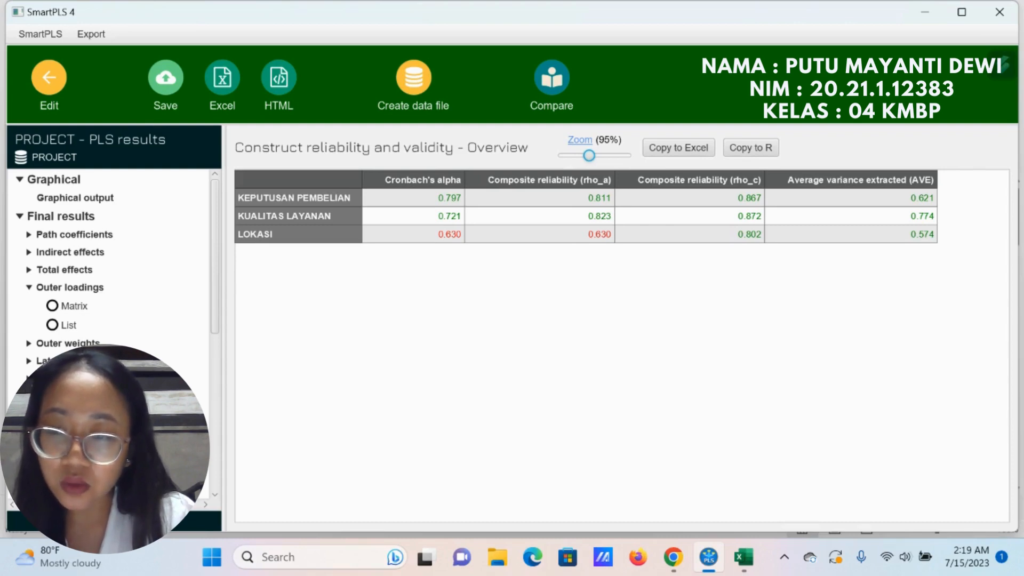
{"action": "left_click", "coordinate": [57, 415]}
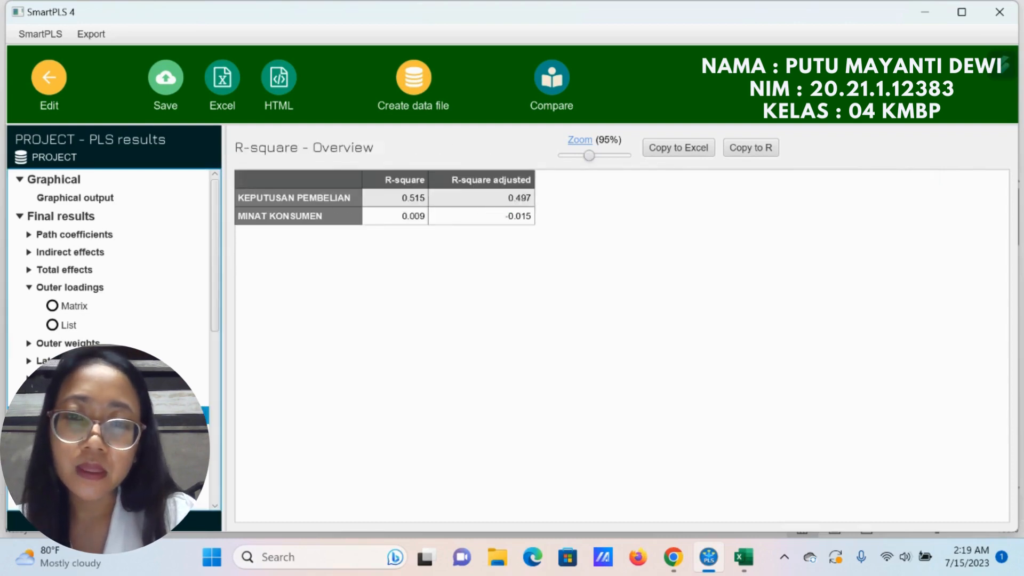
{"action": "left_click", "coordinate": [589, 153]}
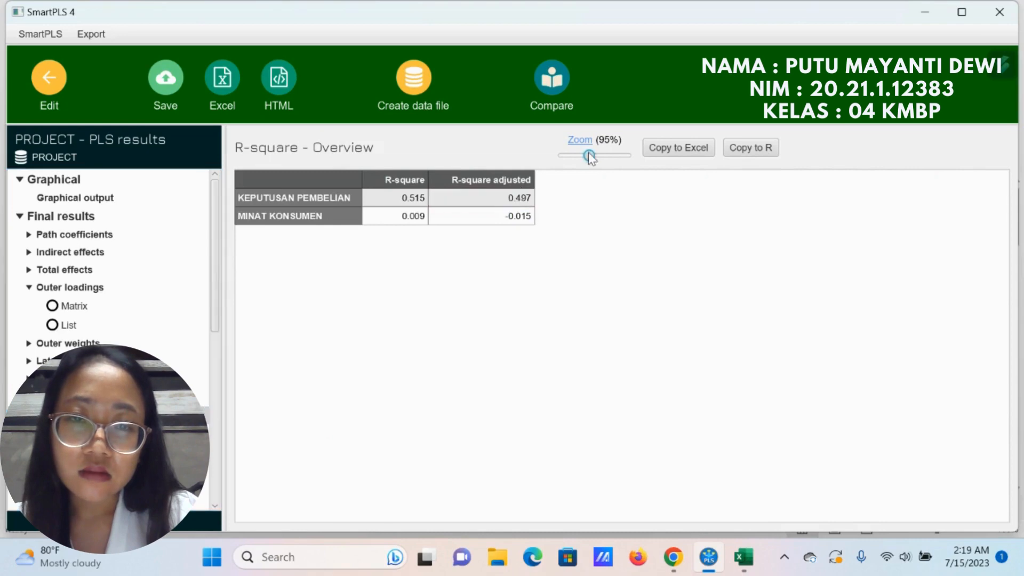
{"action": "left_click_drag", "start_coordinate": [589, 153], "coordinate": [607, 159]}
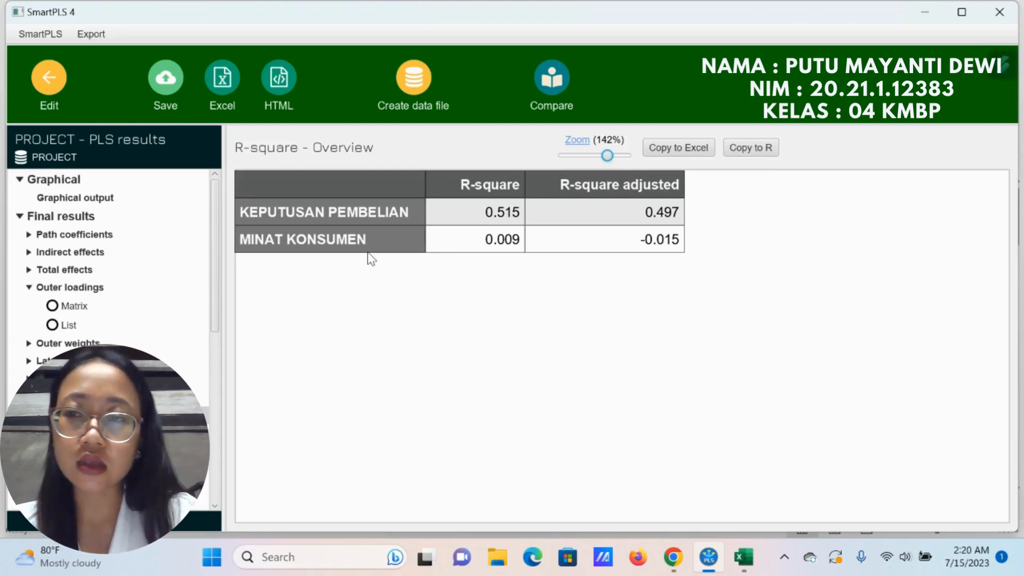
Step: Return to the model and run bootstrapping with the Bias-corrected and accelerated (BCa) bootstrap method and a one-tailed test
{"action": "left_click", "coordinate": [49, 79]}
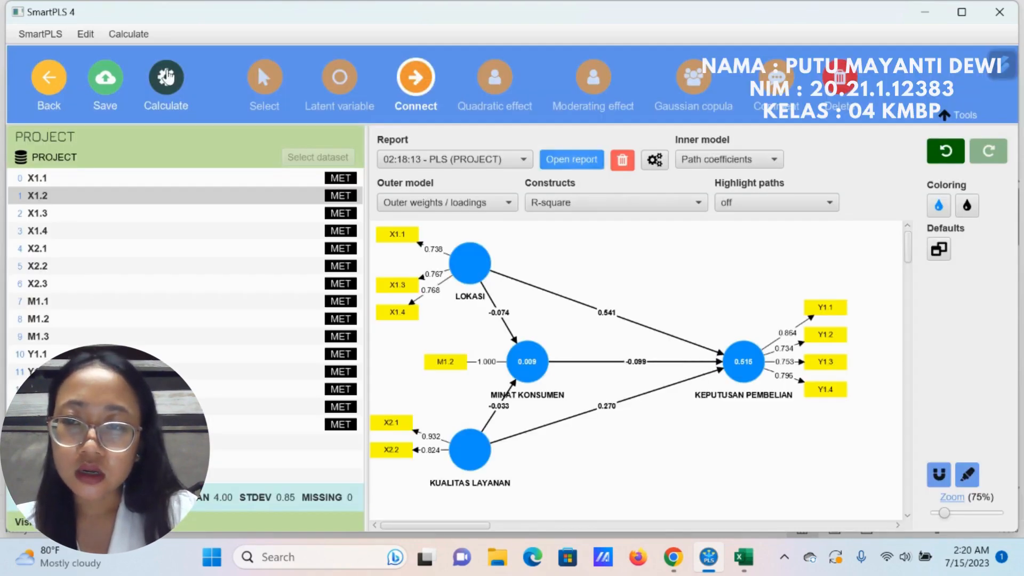
{"action": "left_click", "coordinate": [167, 78]}
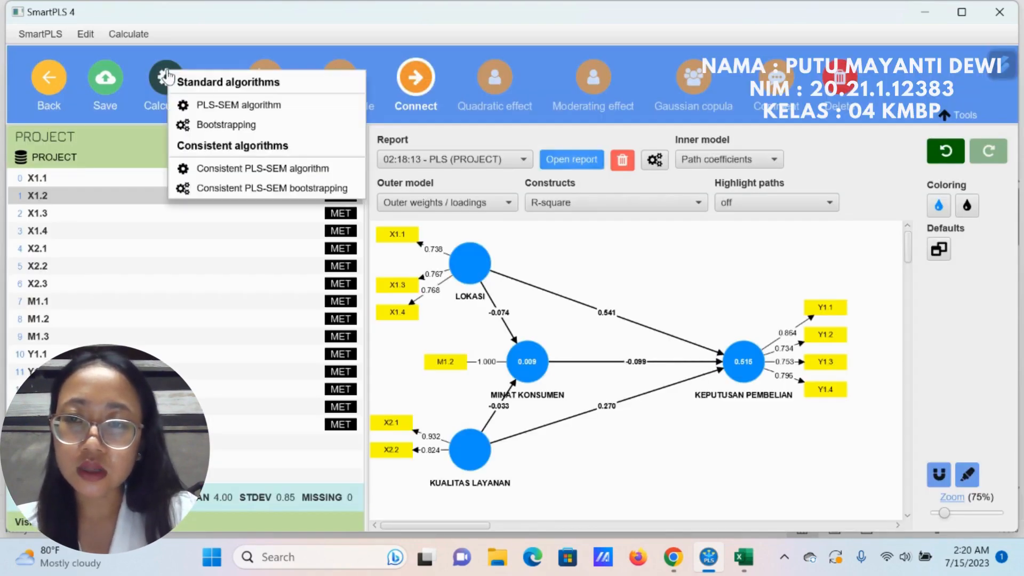
{"action": "left_click", "coordinate": [192, 125]}
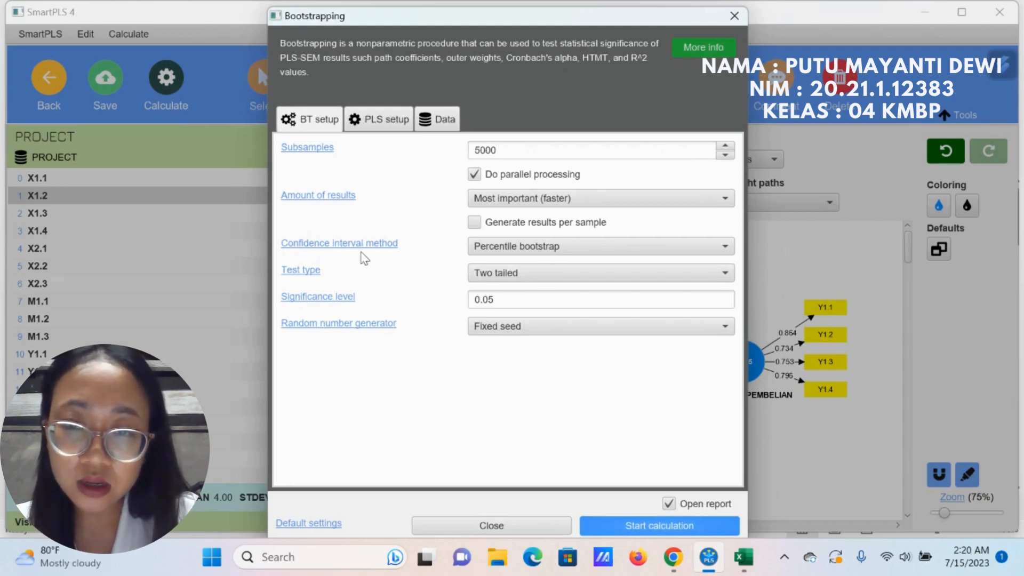
{"action": "left_click", "coordinate": [480, 249]}
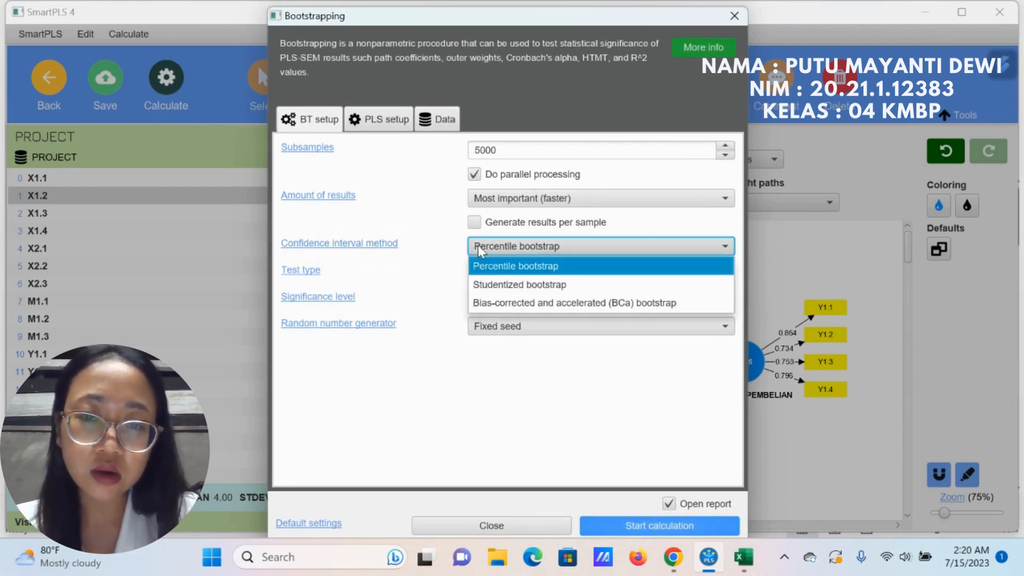
{"action": "left_click", "coordinate": [562, 302]}
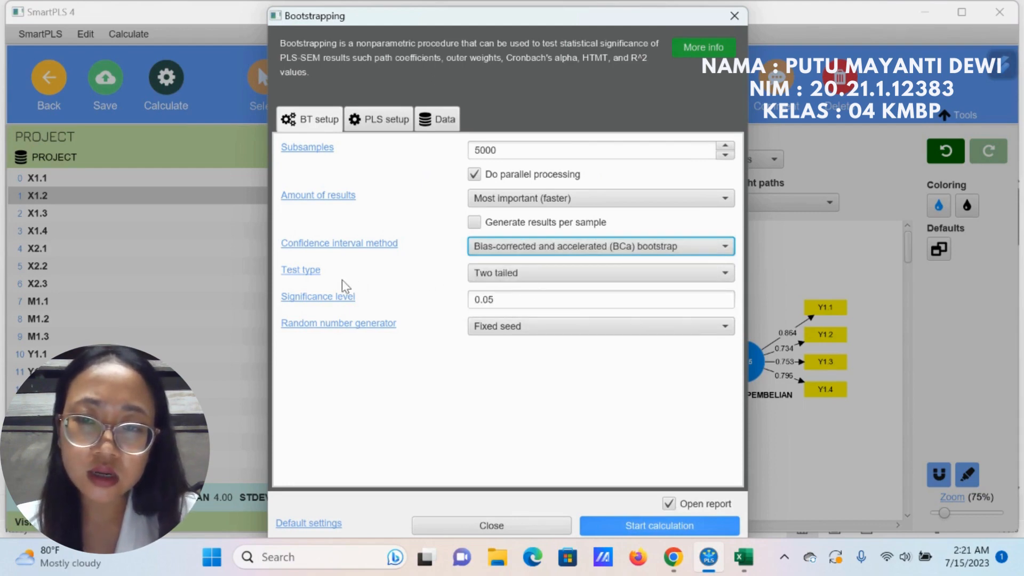
{"action": "left_click", "coordinate": [482, 275]}
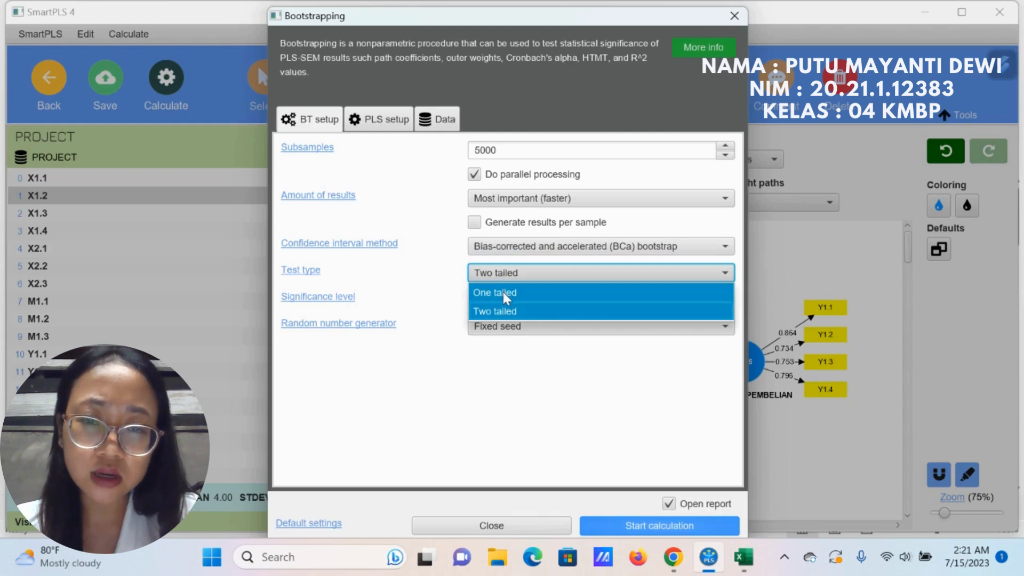
{"action": "left_click", "coordinate": [497, 291]}
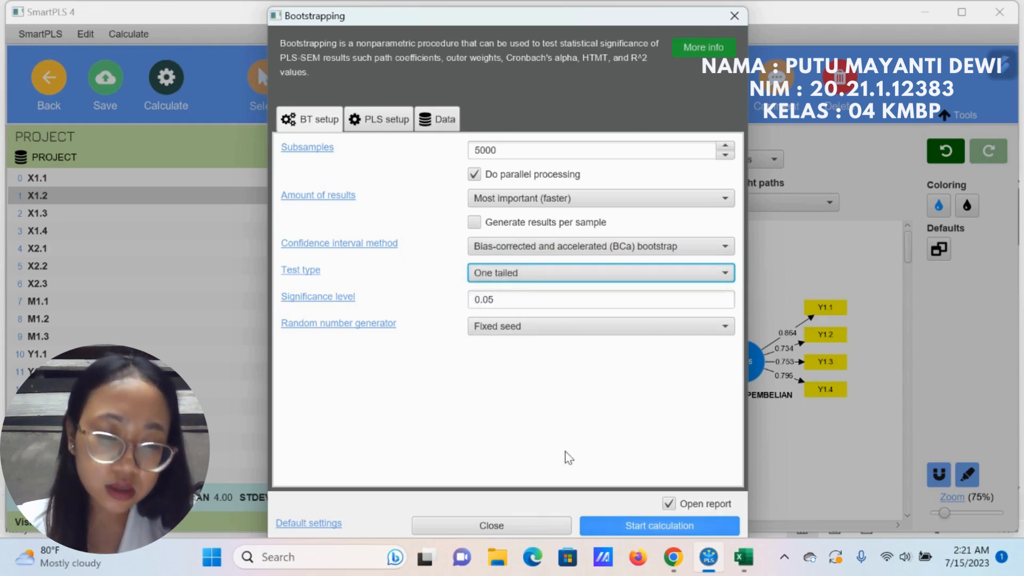
{"action": "left_click", "coordinate": [615, 523]}
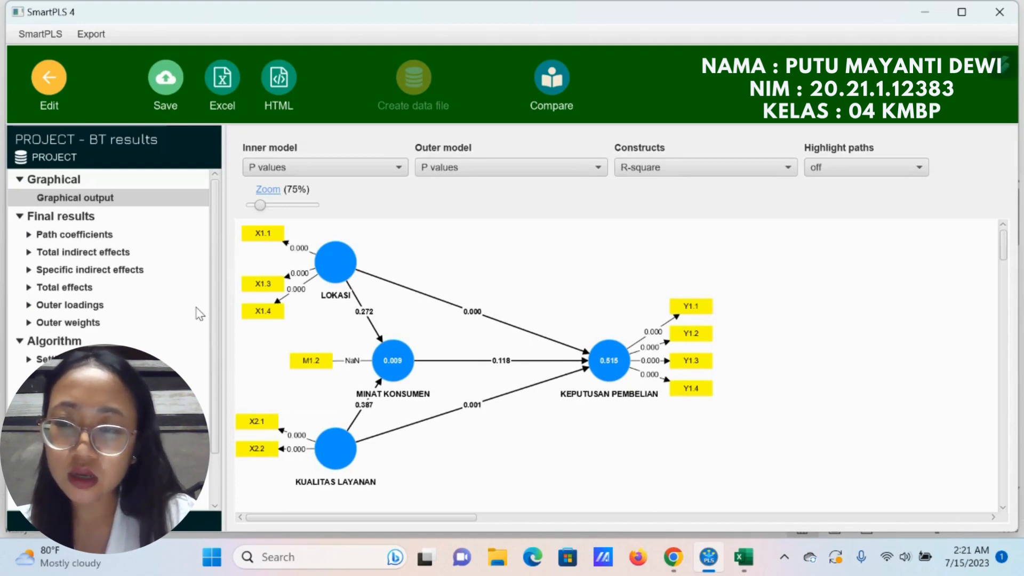
Step: Examine the bootstrapped path coefficients table, checking the T statistic and P value of MINAT KONSUMEN -> KEPUTUSAN PEMBELIAN
{"action": "left_click", "coordinate": [106, 236]}
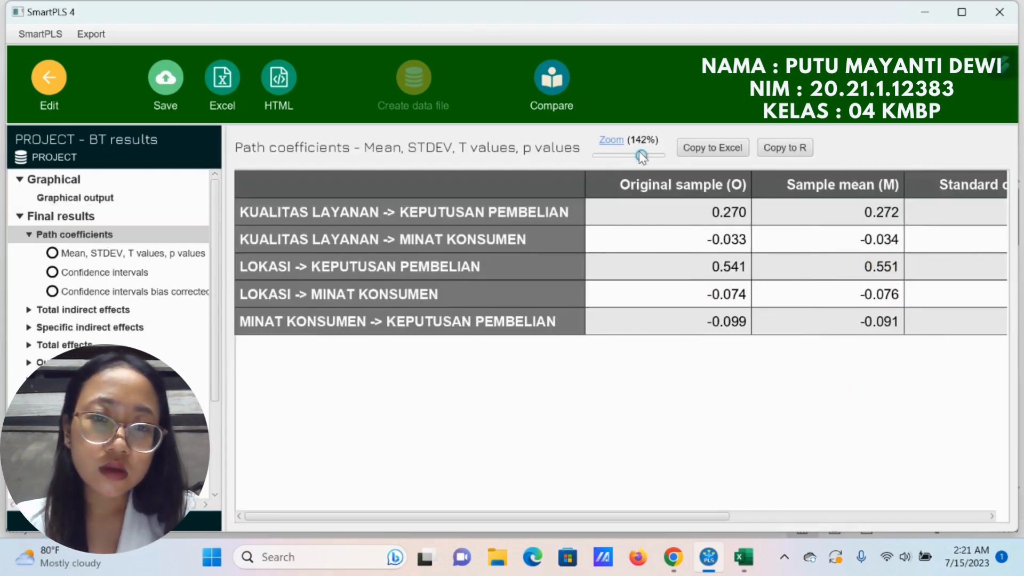
{"action": "left_click_drag", "start_coordinate": [635, 154], "coordinate": [619, 178]}
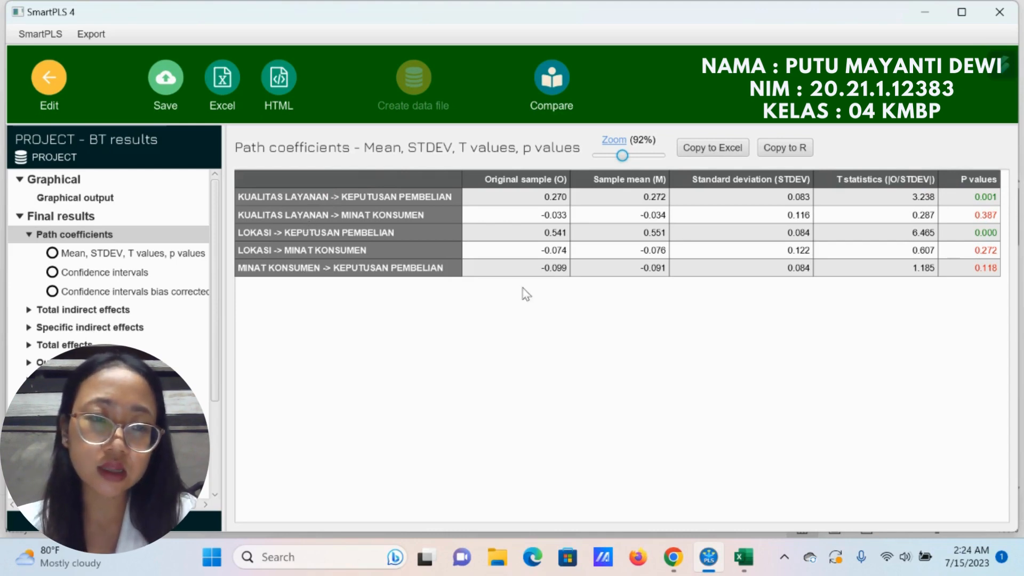
{"action": "left_click", "coordinate": [875, 270]}
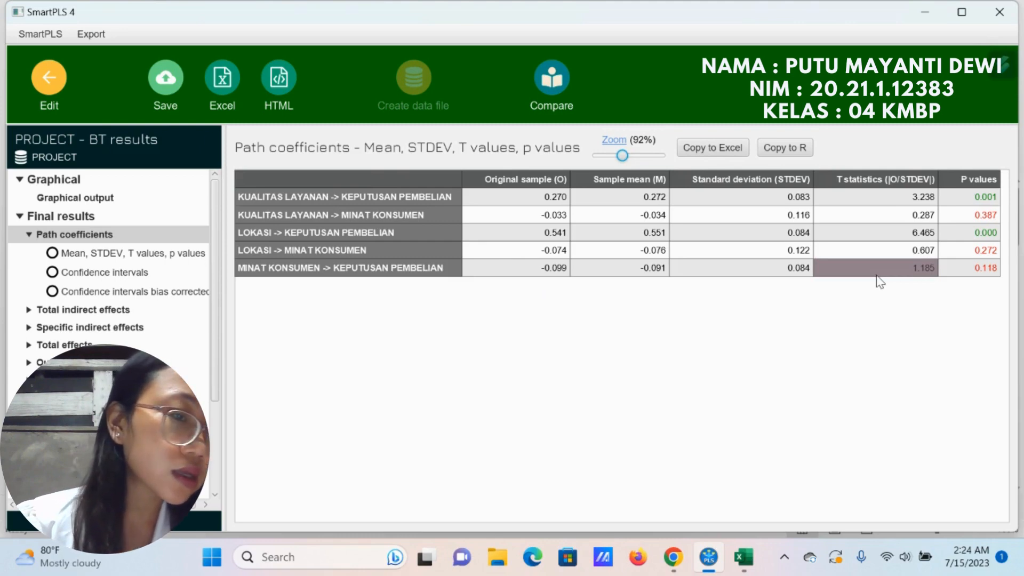
{"action": "left_click", "coordinate": [942, 270]}
{"action": "left_click", "coordinate": [907, 269]}
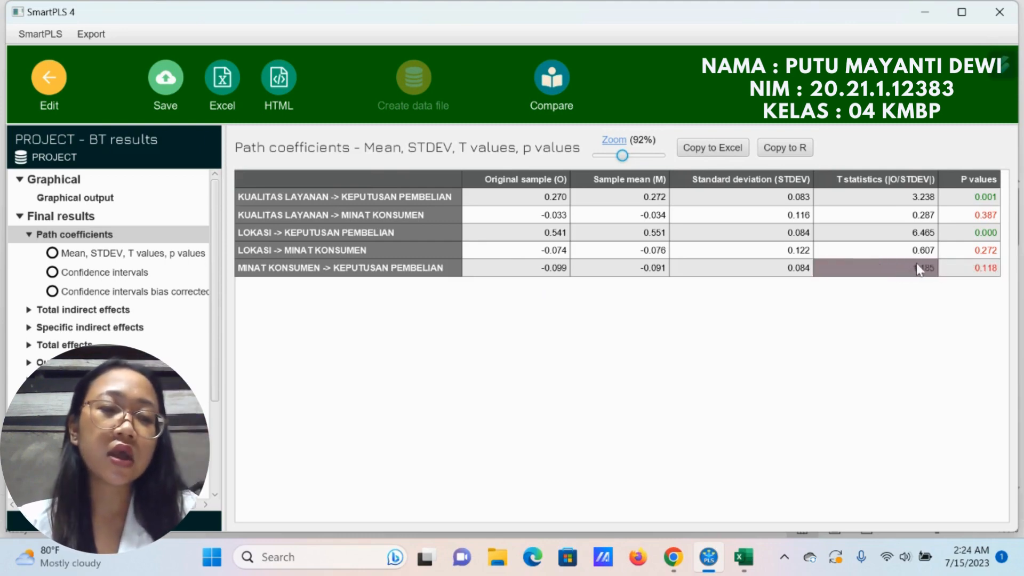
{"action": "left_click", "coordinate": [942, 269]}
{"action": "left_click", "coordinate": [916, 269]}
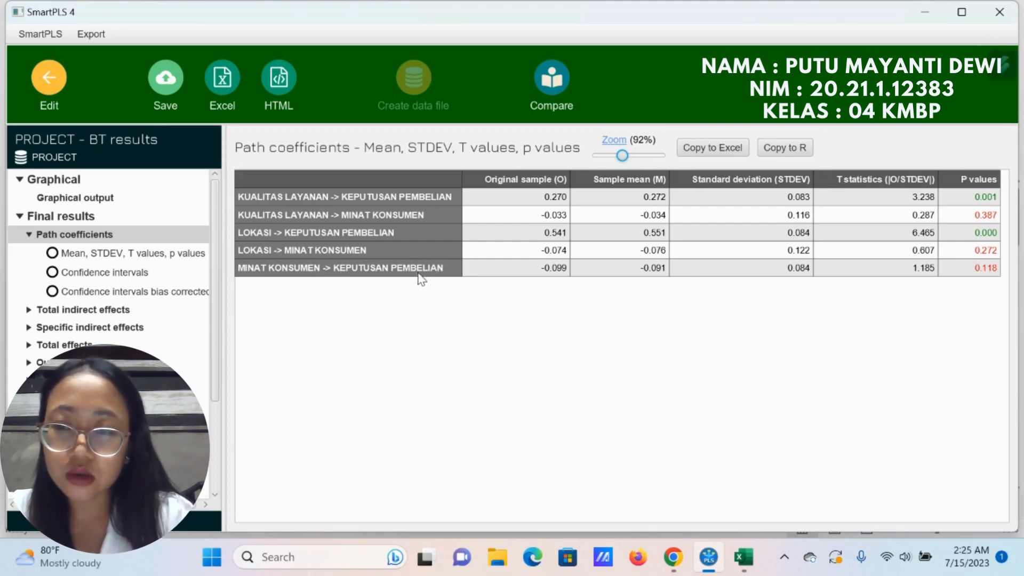
Step: Show the complete specific indirect effects table with its P values and capture it as a screenshot
{"action": "left_click", "coordinate": [111, 327]}
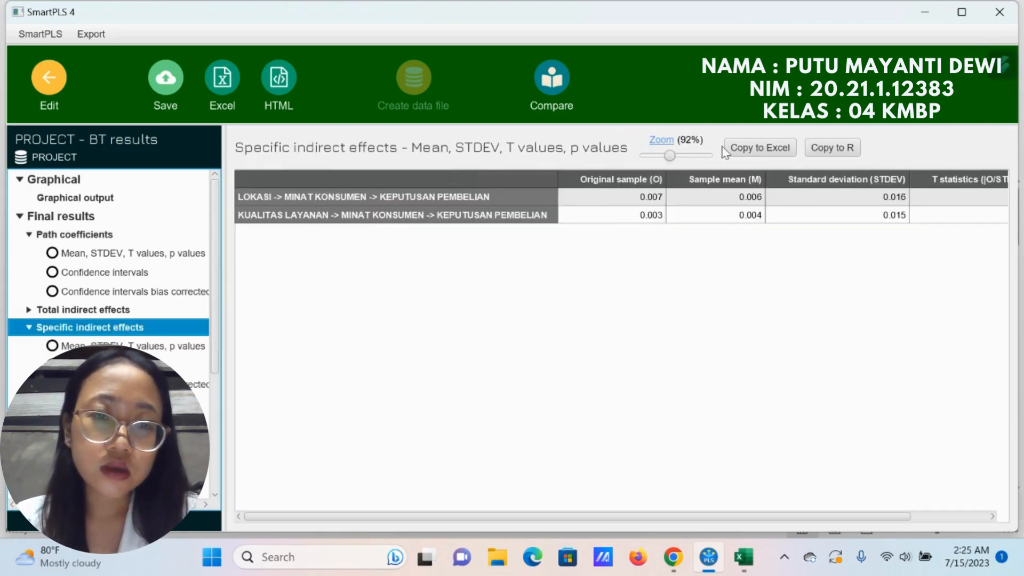
{"action": "left_click_drag", "start_coordinate": [667, 154], "coordinate": [661, 160]}
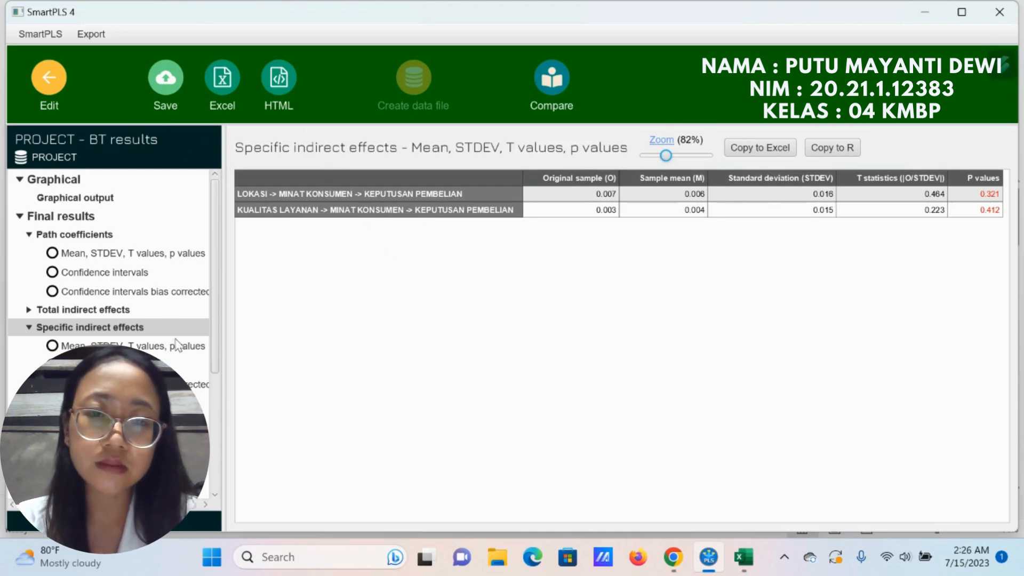
{"action": "key", "text": "super+shift+s"}
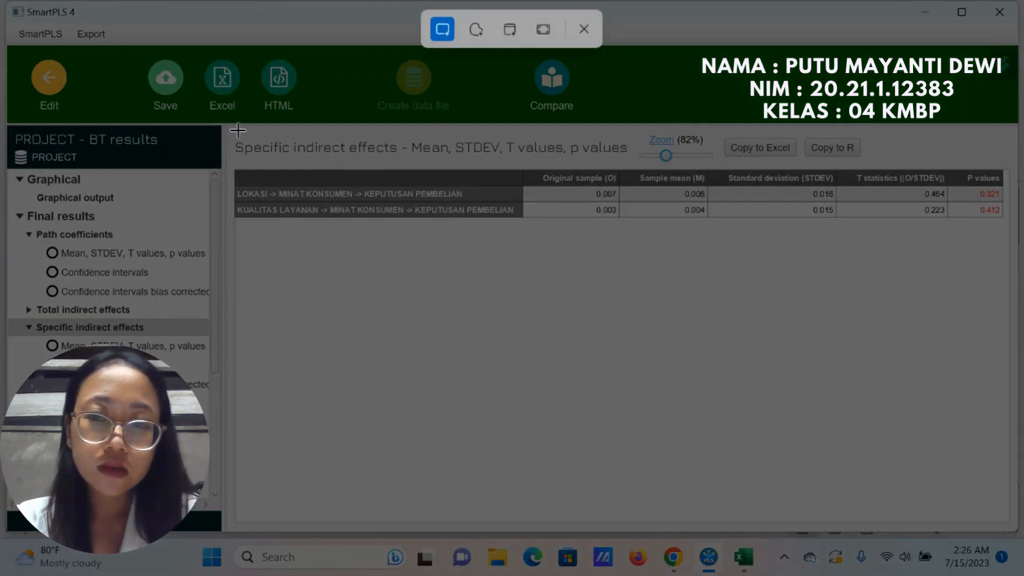
{"action": "left_click_drag", "start_coordinate": [232, 130], "coordinate": [1008, 247]}
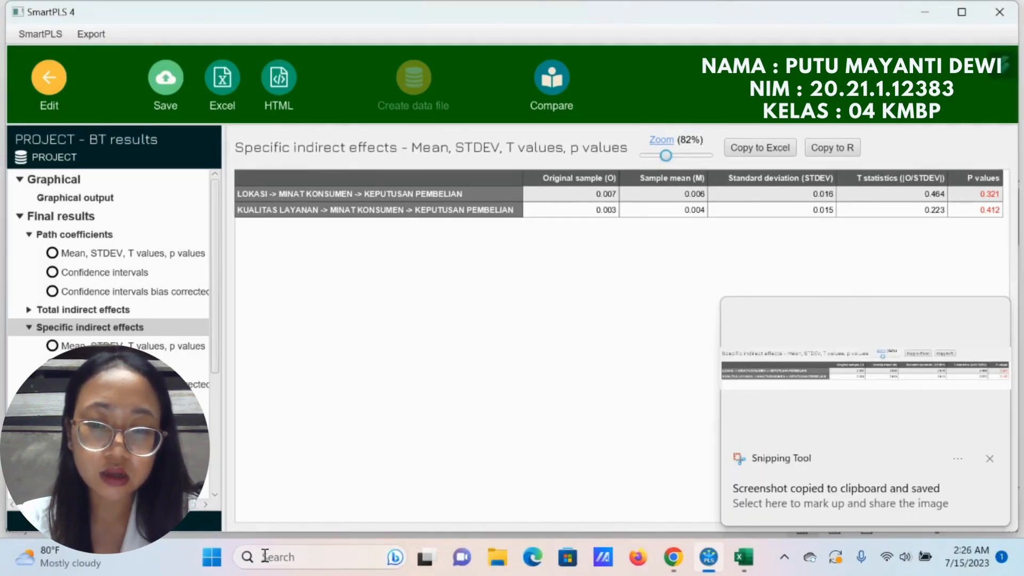
Step: Open Word, create a blank document and paste the captured specific indirect effects table into it
{"action": "left_click", "coordinate": [264, 556]}
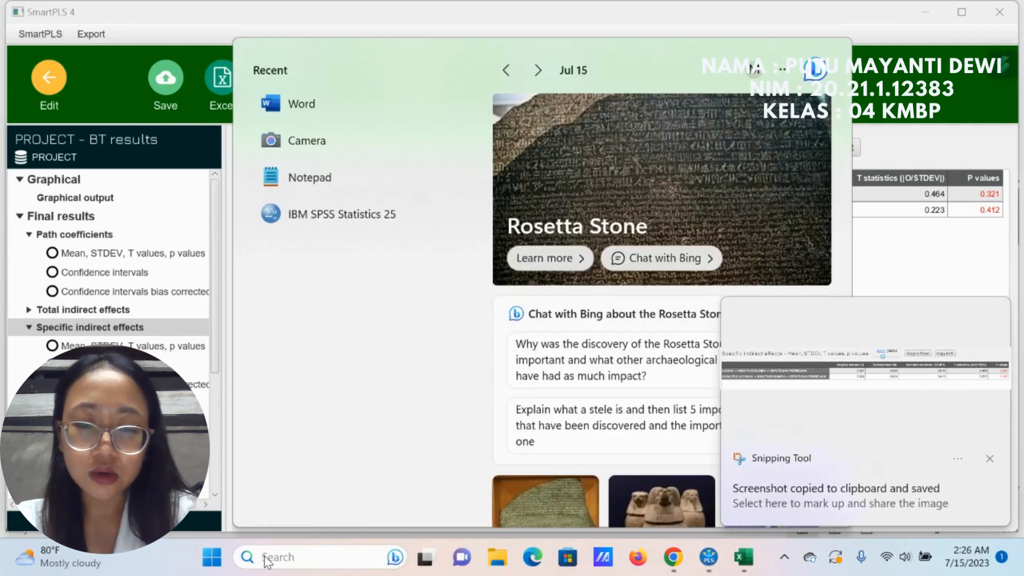
{"action": "type", "text": "WORD"}
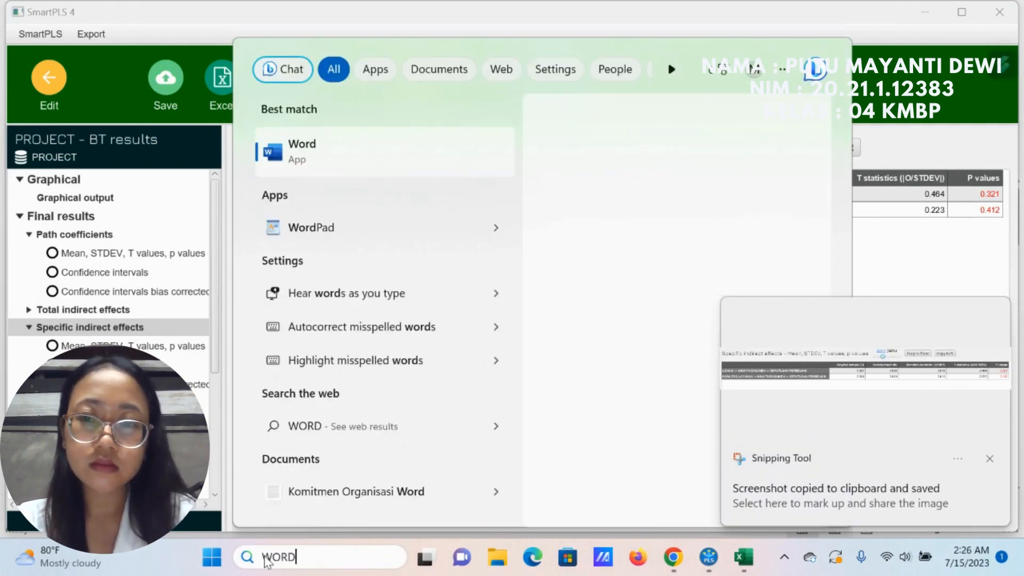
{"action": "left_click", "coordinate": [282, 161]}
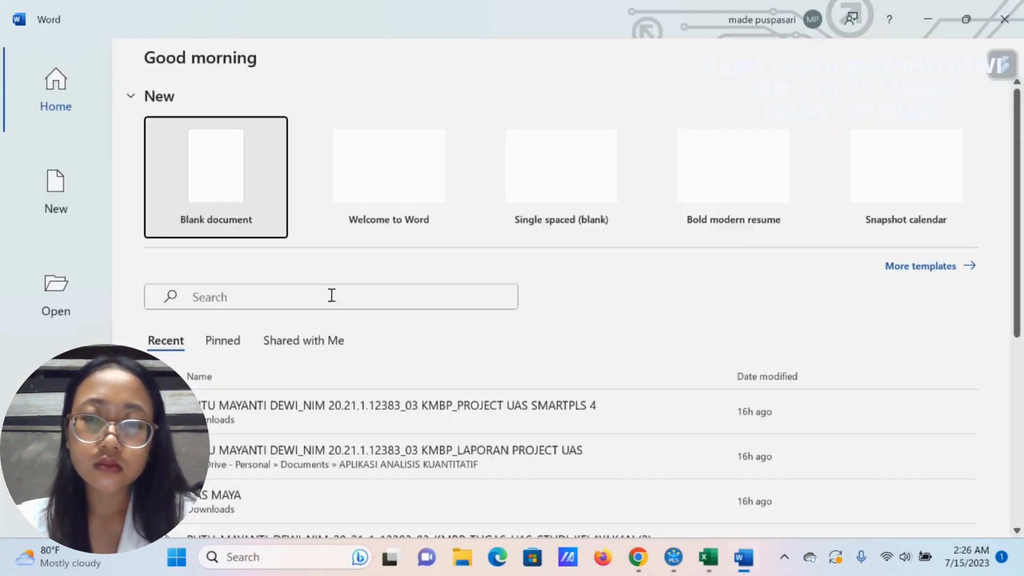
{"action": "left_click", "coordinate": [235, 197]}
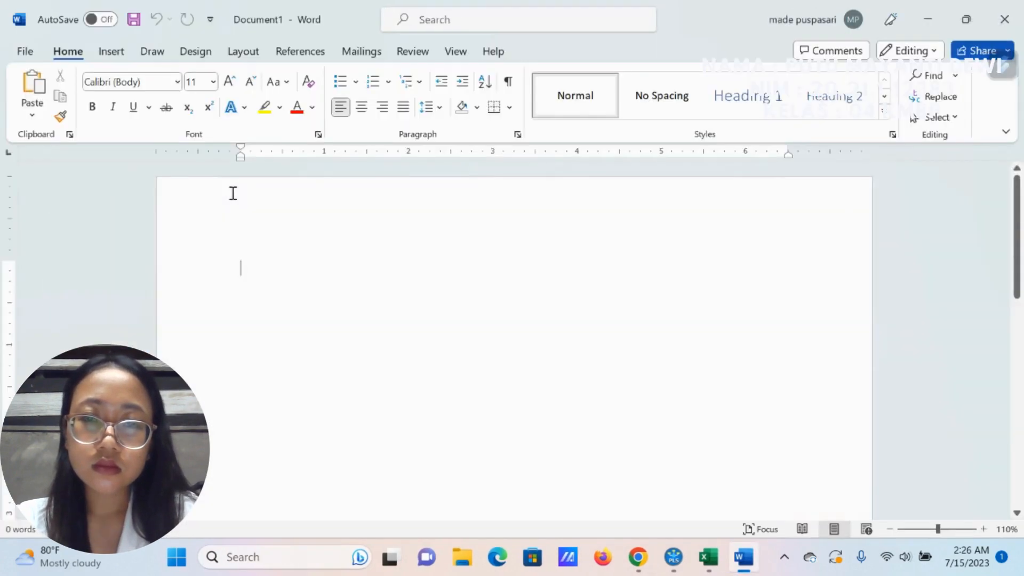
{"action": "key", "text": "ctrl+v"}
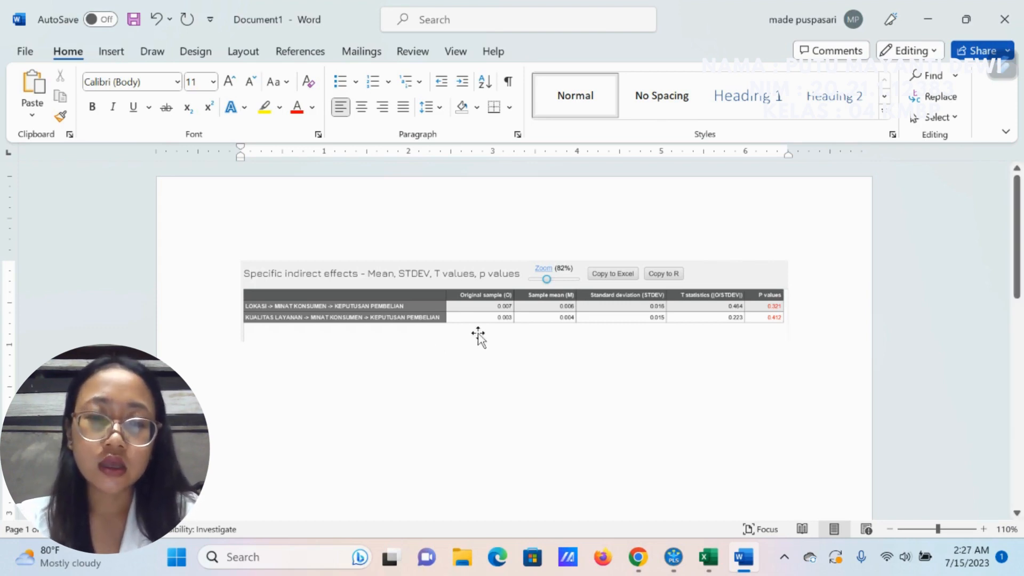
Step: Switch back to the bootstrapping results in SmartPLS and bring up the Chrome browser
{"action": "left_click", "coordinate": [674, 559]}
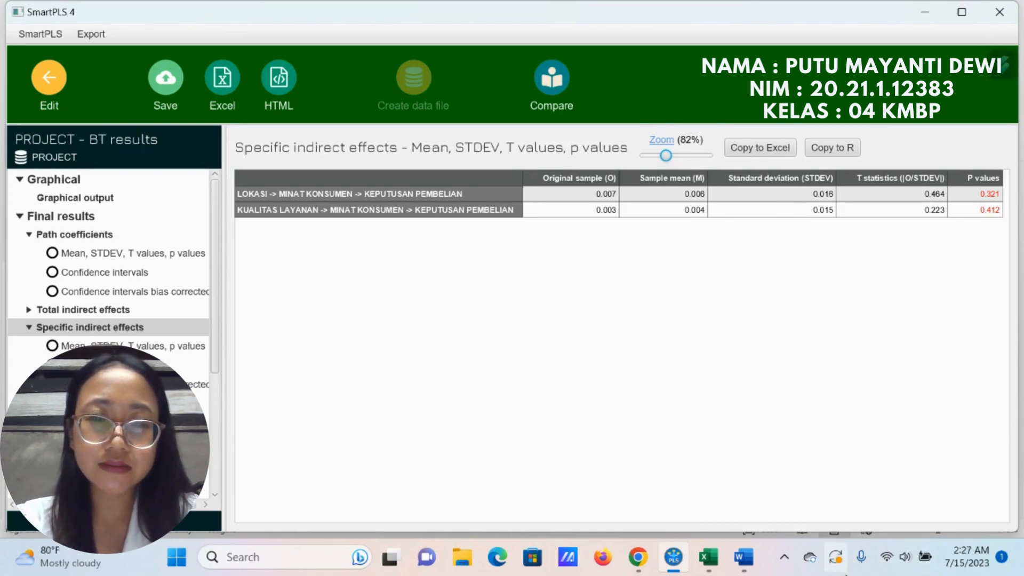
{"action": "left_click", "coordinate": [639, 570]}
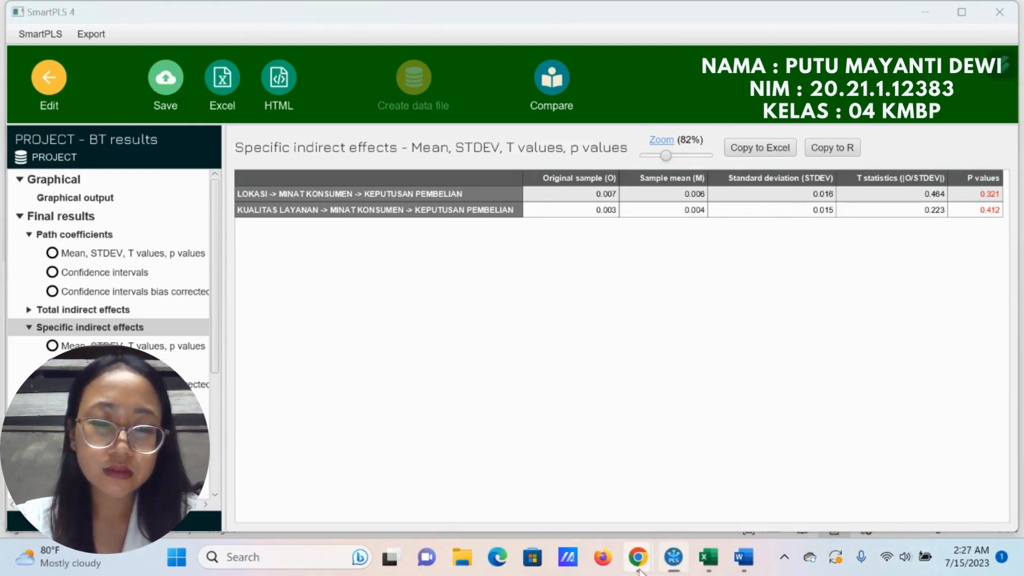